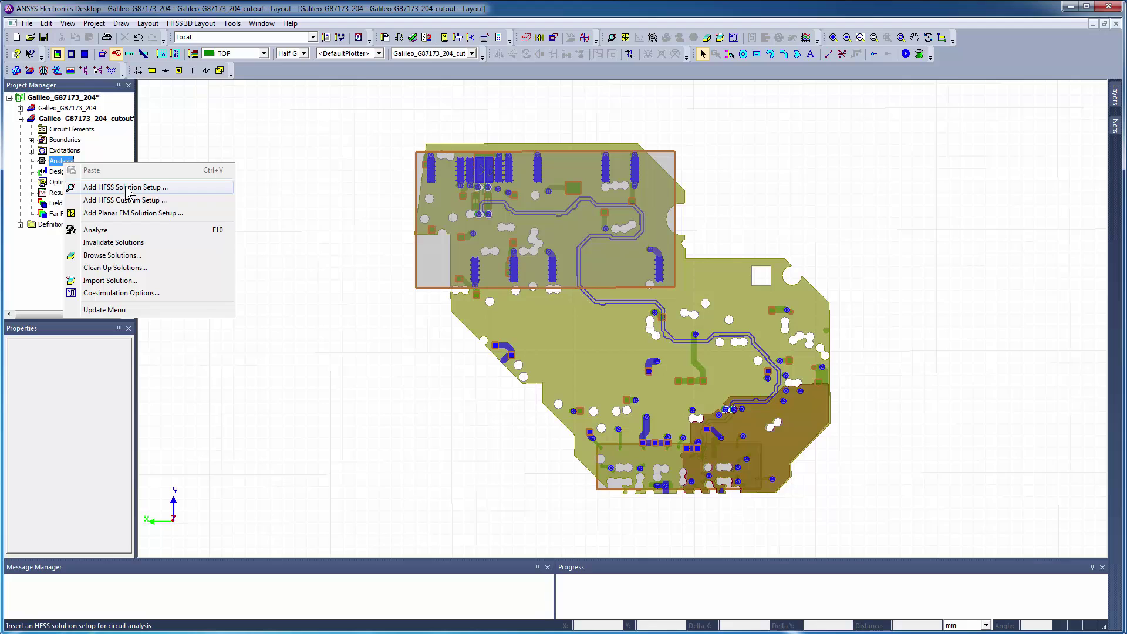
- Add an HFSS solution setup and clear its 5 GHz solution frequency to enter 1 GHz
click(159, 187)
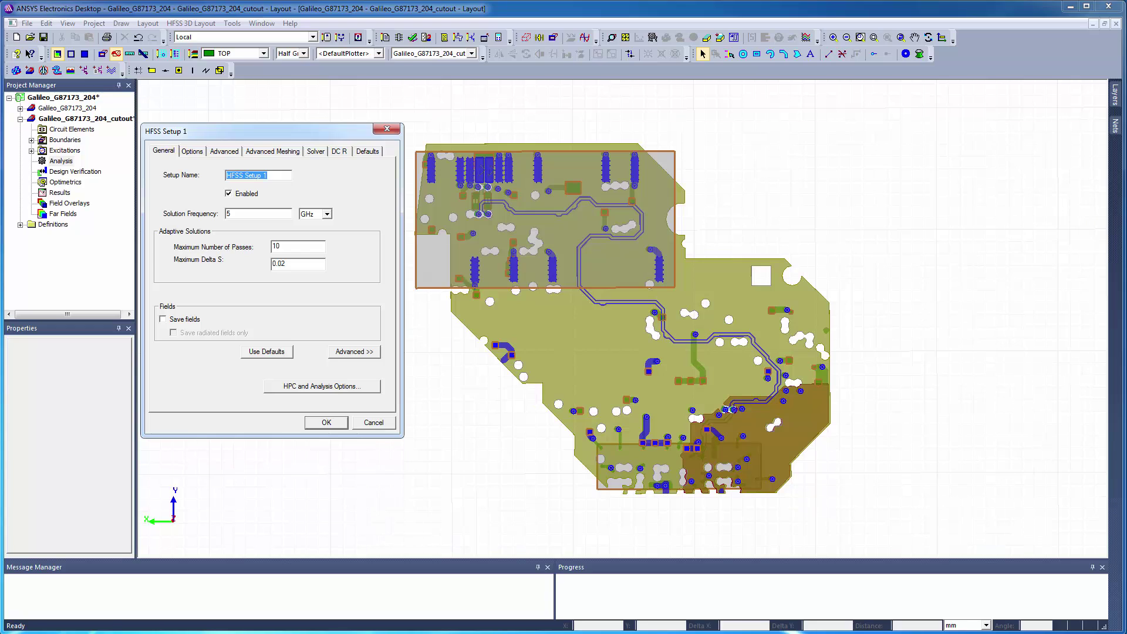
click(230, 214)
key(BackSpace)
- Accept the 1 GHz setup; set Sweep 1 end to 5 GHz, causality and passivity enforcement off
click(326, 422)
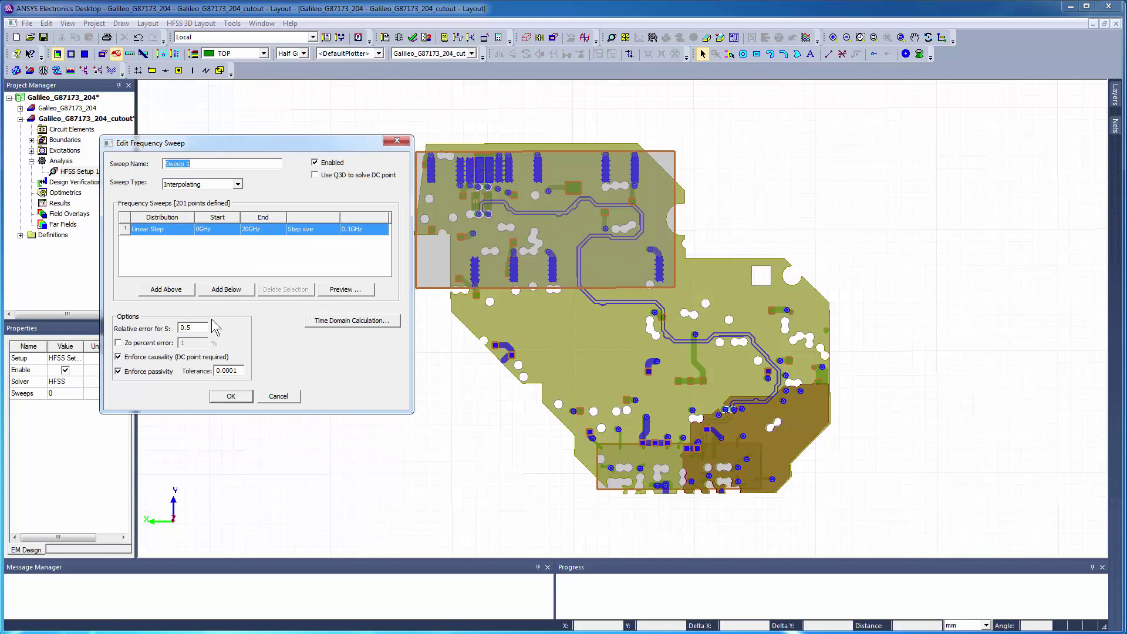
click(248, 230)
click(244, 229)
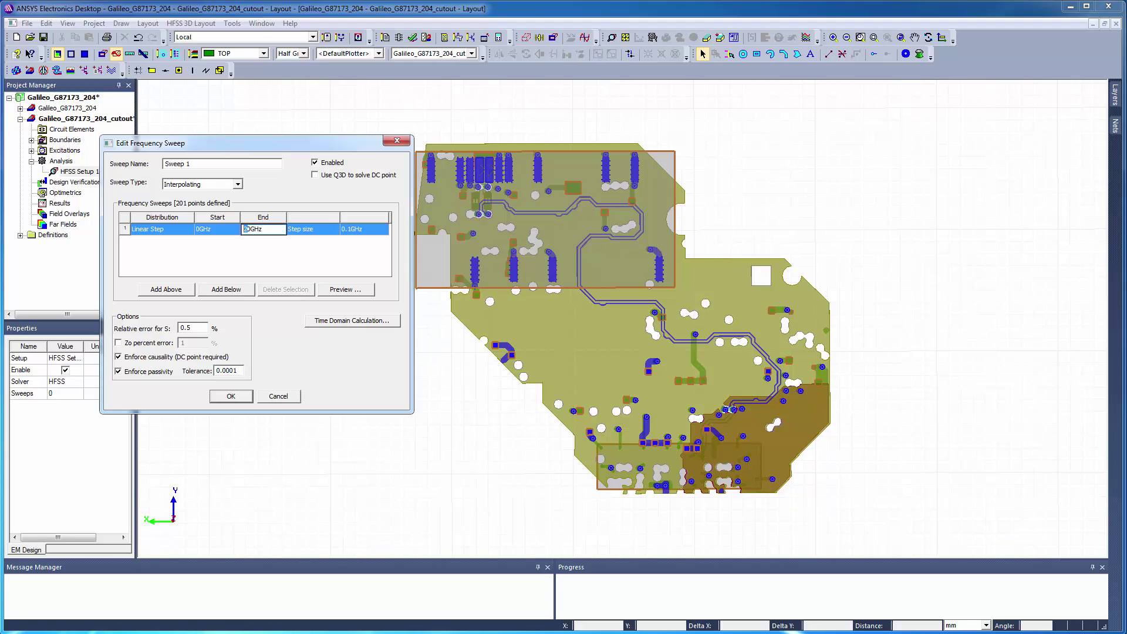
key(Delete)
key(Delete)
text(5)
click(219, 252)
click(118, 356)
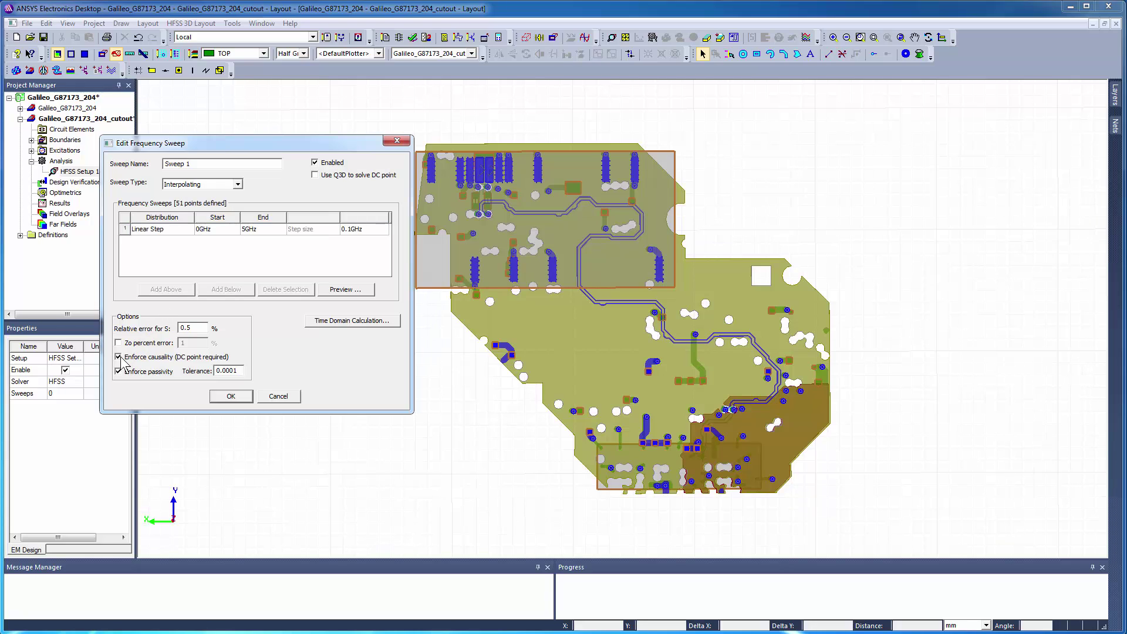
click(119, 371)
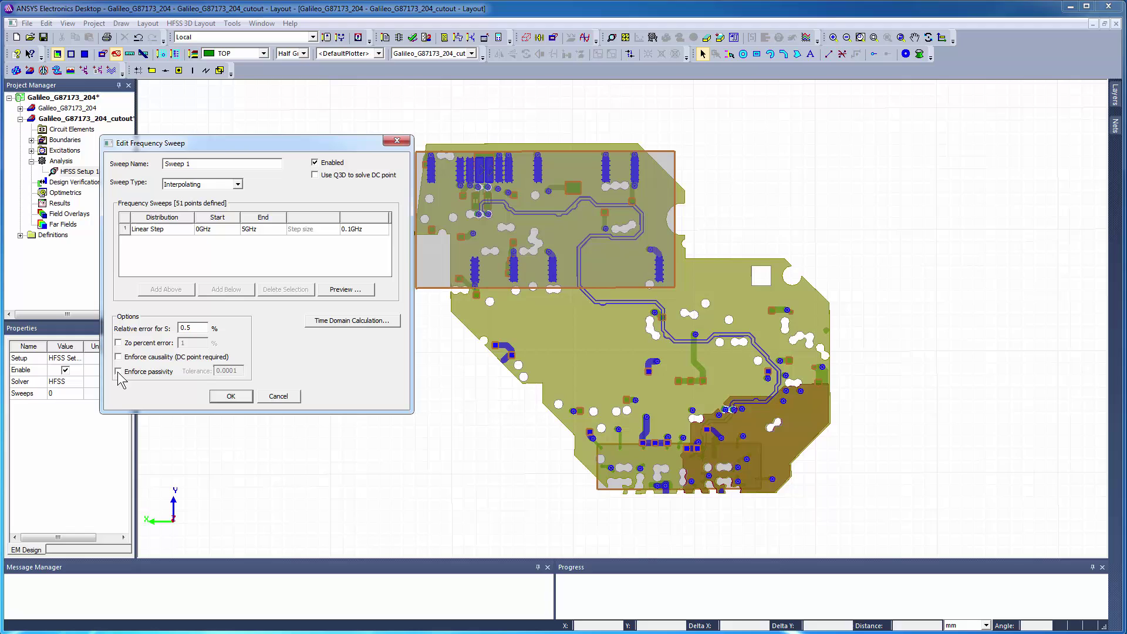
- Save the 0–5 GHz sweep, run Analyze on the Analysis branch, then open HFSS Setup 1's menu
click(230, 397)
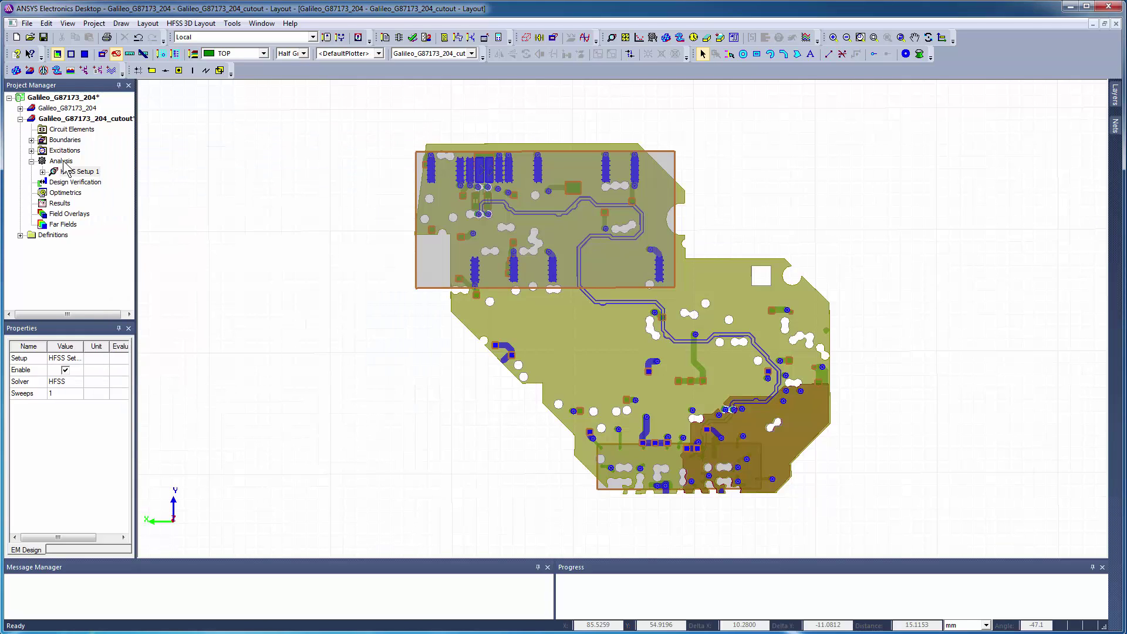
click(62, 161)
right_click(65, 164)
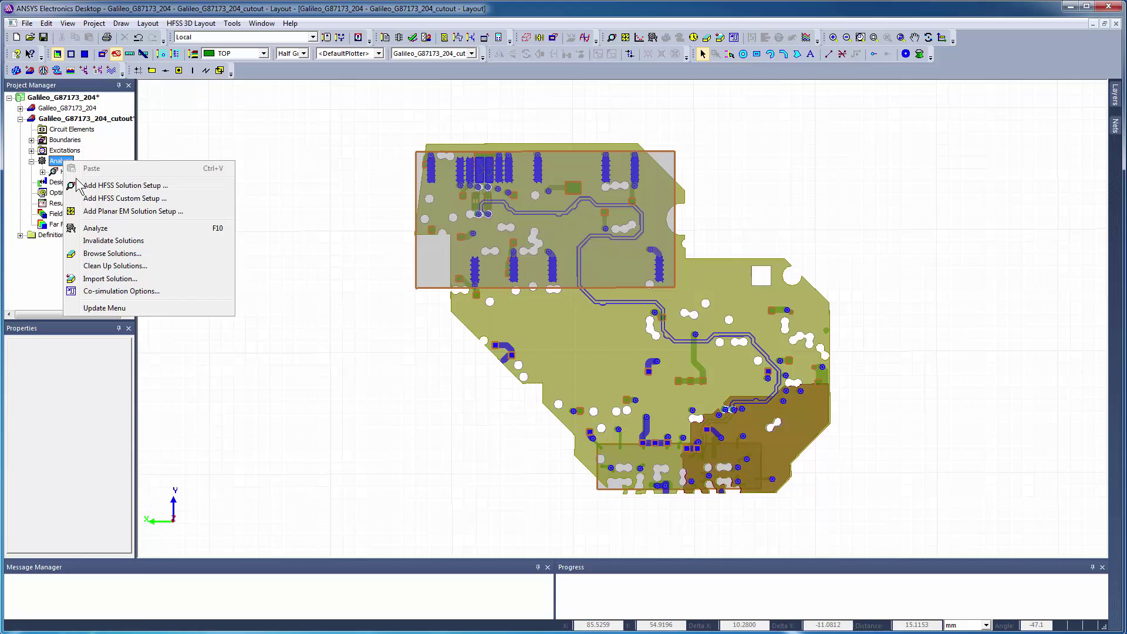
click(90, 228)
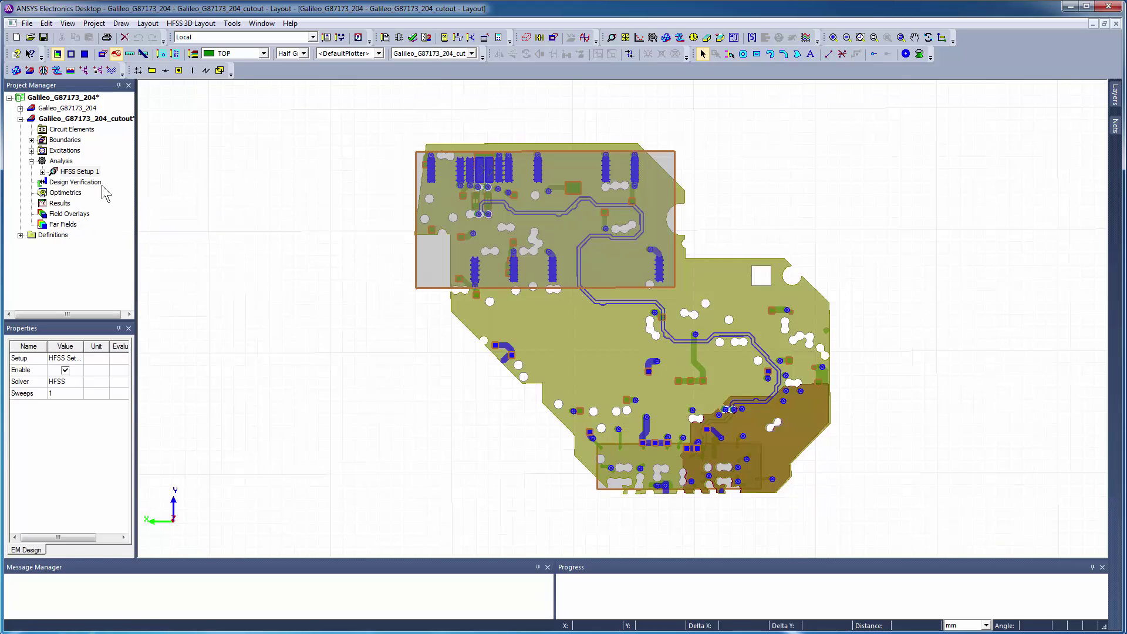
right_click(96, 175)
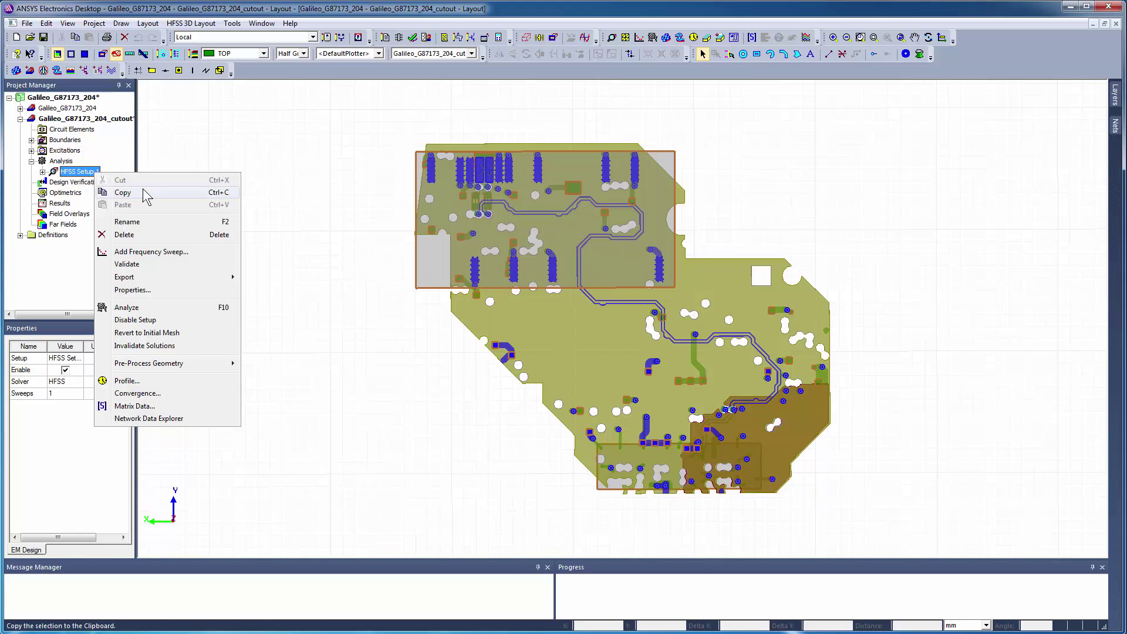
- Open the HFSS Setup 1 solution profile and check convergence: 6 passes, delta S 0.01984
click(147, 379)
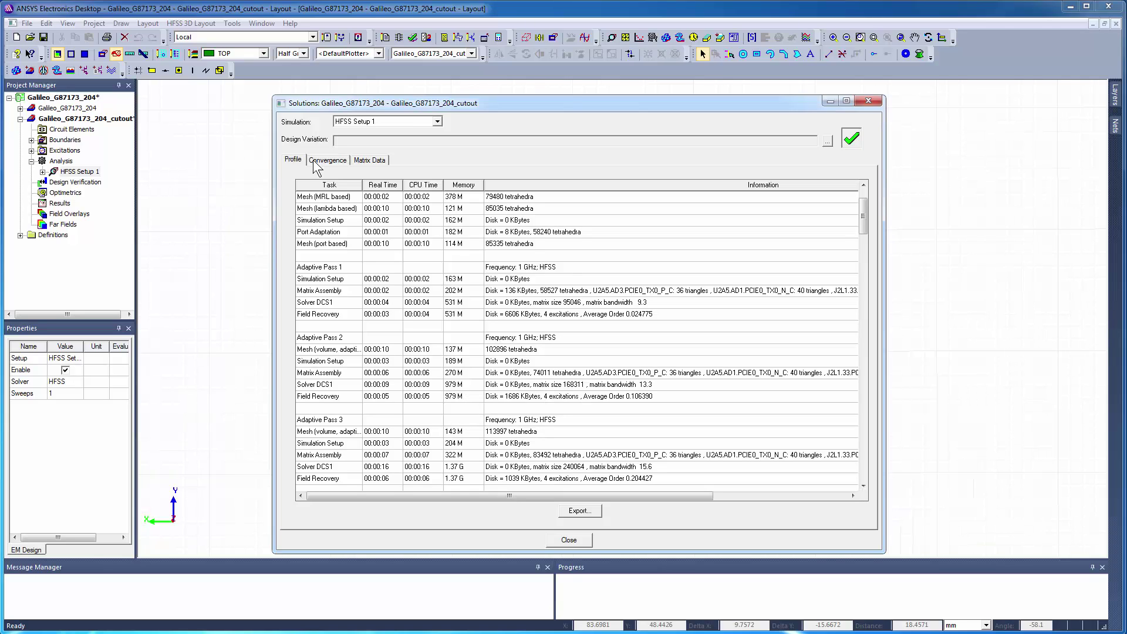
click(314, 161)
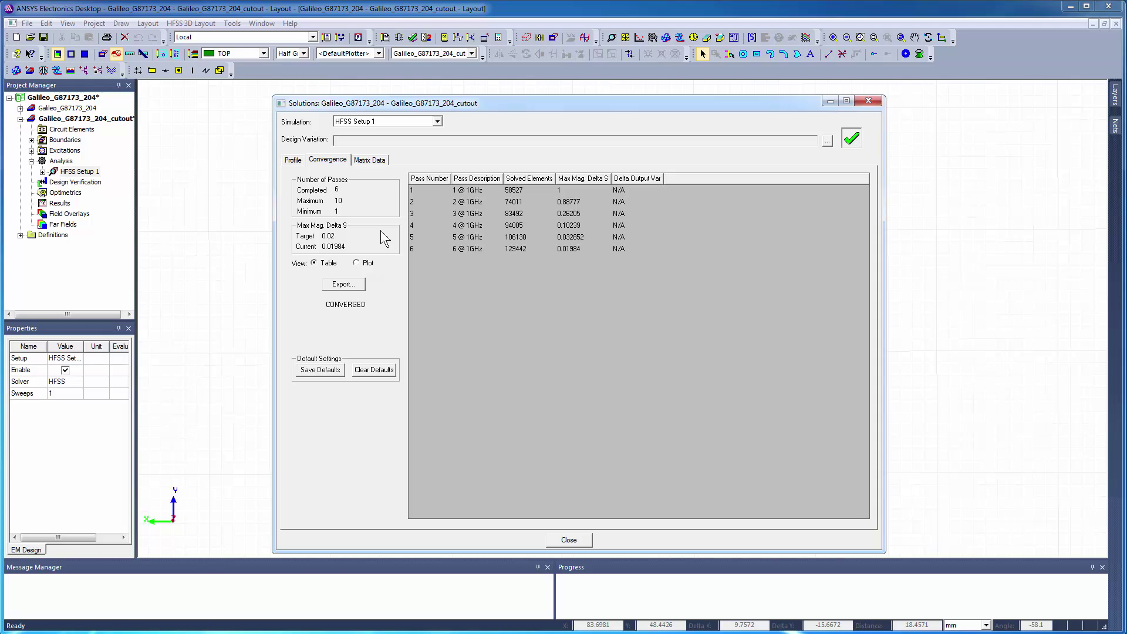
- Review the Last Adaptive S-matrix at 1000 MHz in Matrix Data, then close Solutions
click(380, 161)
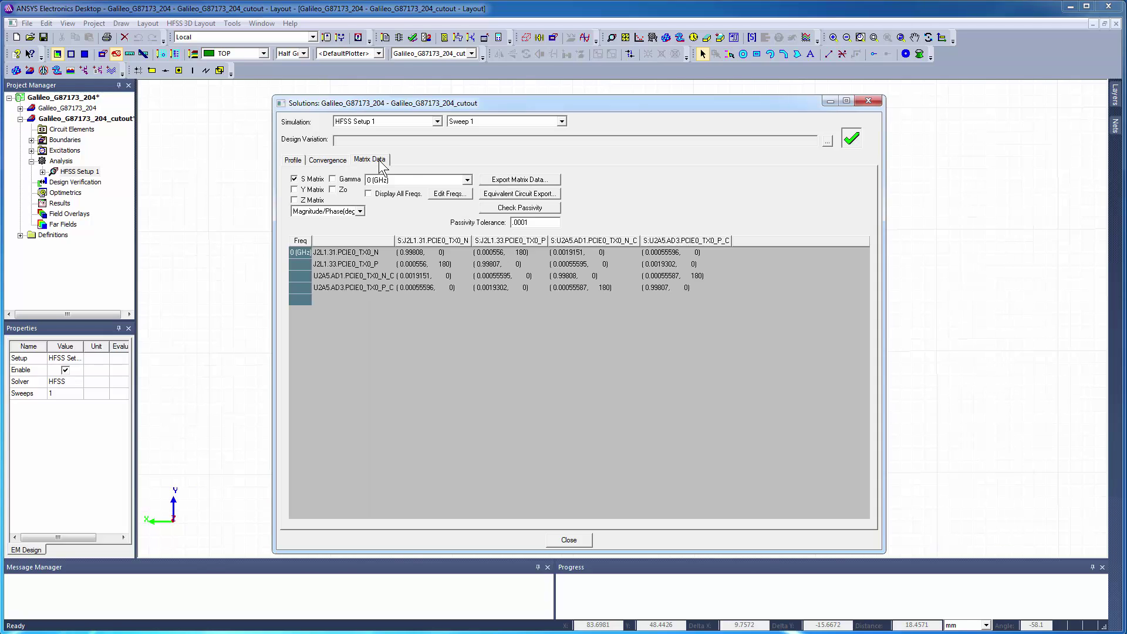
click(467, 180)
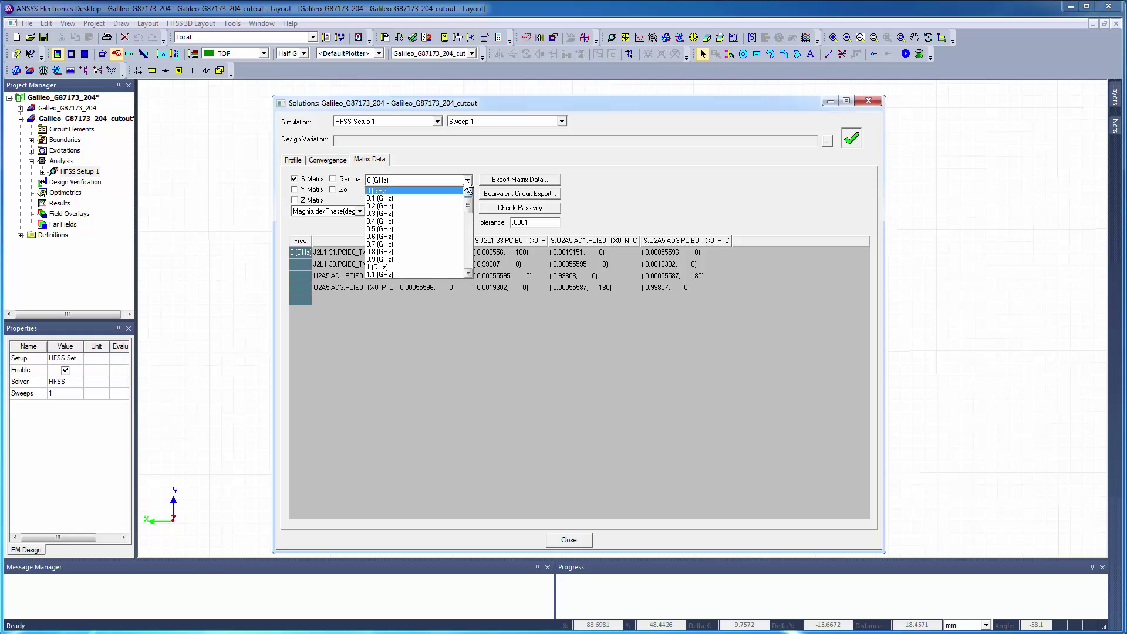
click(466, 181)
click(562, 121)
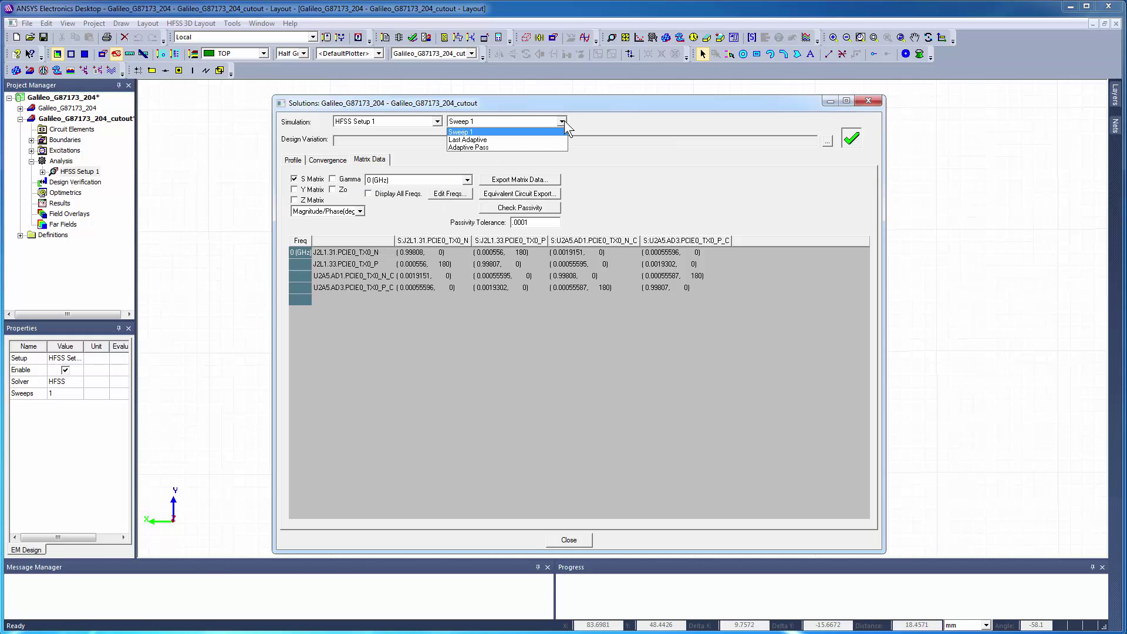
click(540, 139)
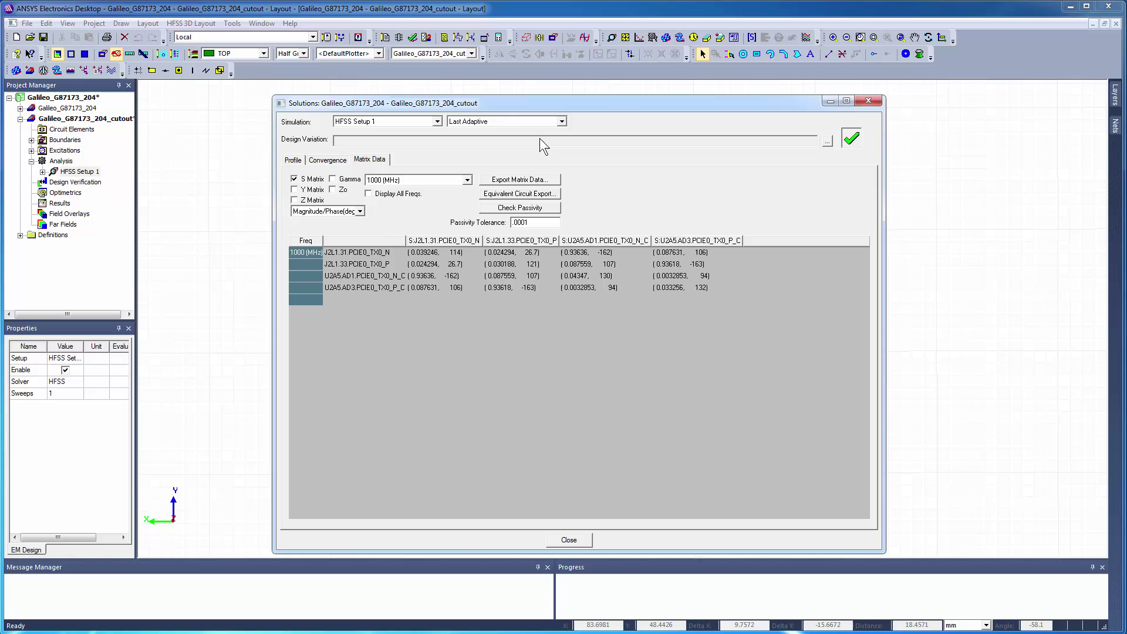
click(568, 540)
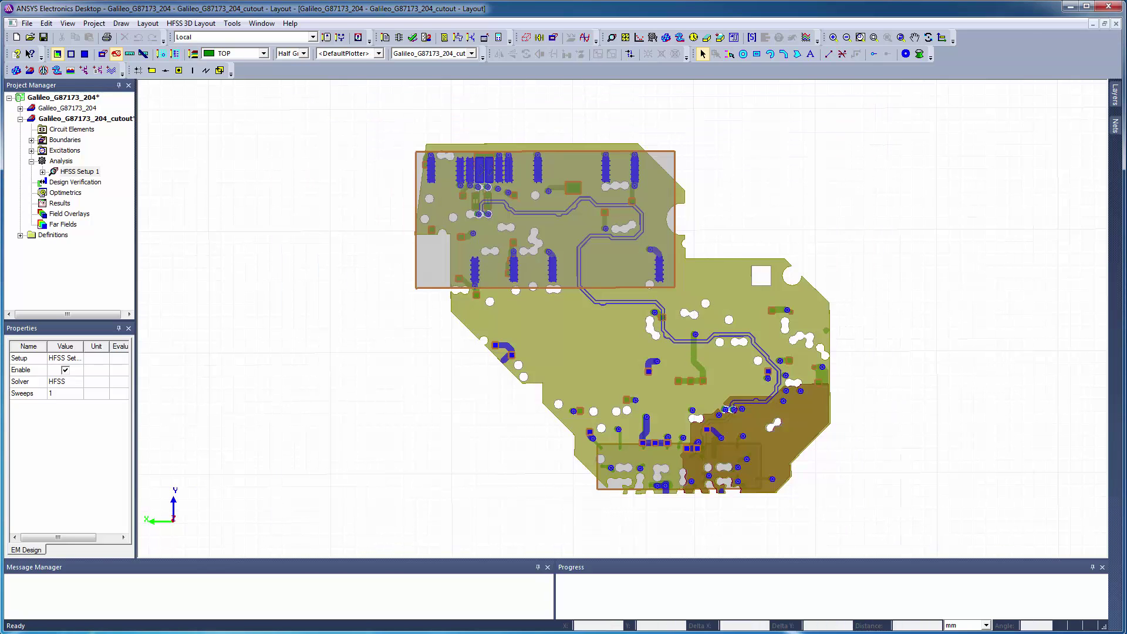
- Pair the J2L1 P/N ports as Diff1 and the U2A5 ports as Diff2
click(32, 150)
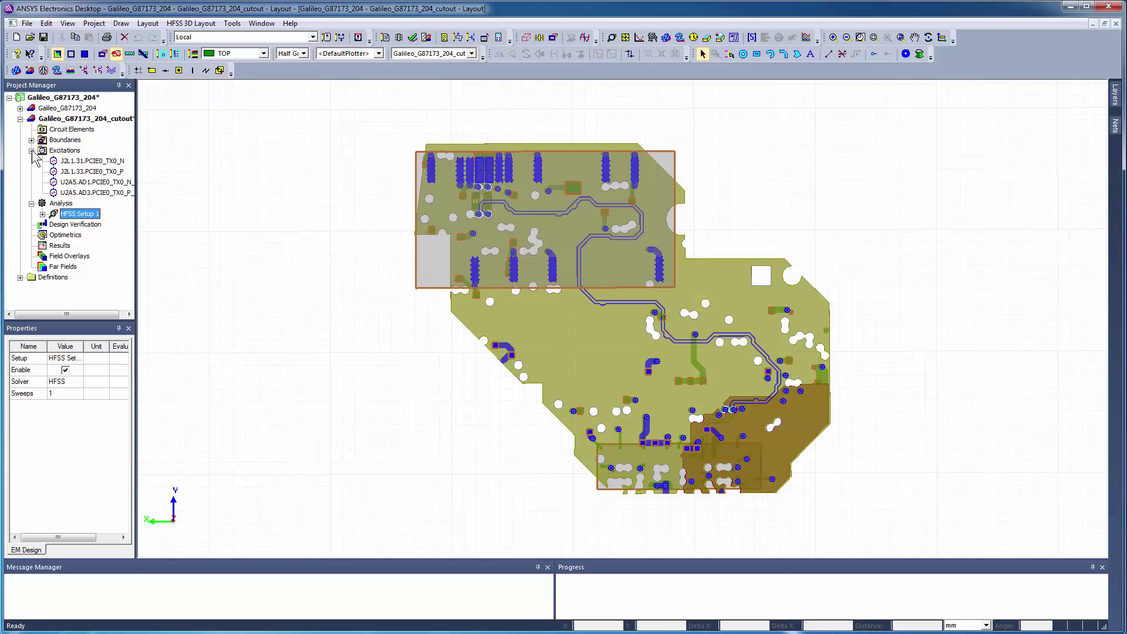
click(65, 150)
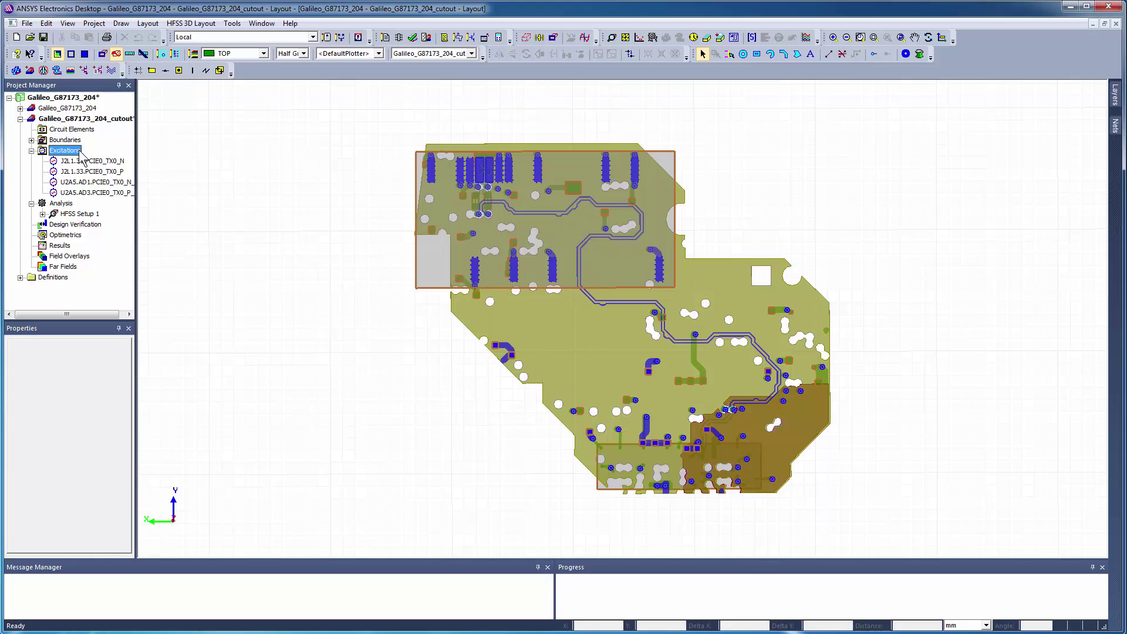
right_click(81, 156)
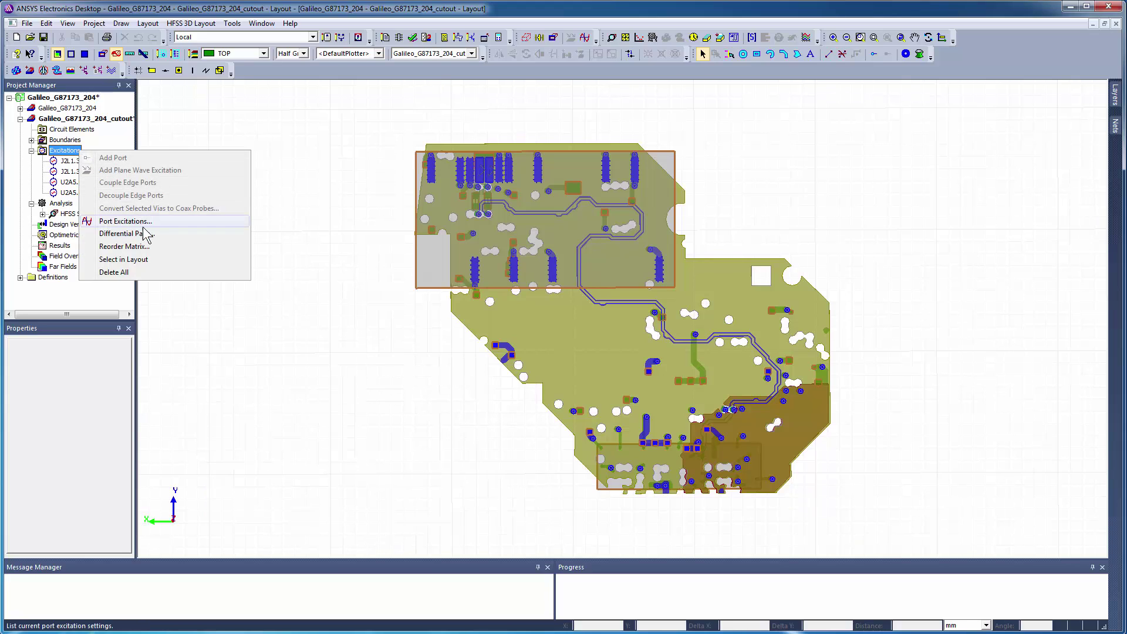
click(124, 233)
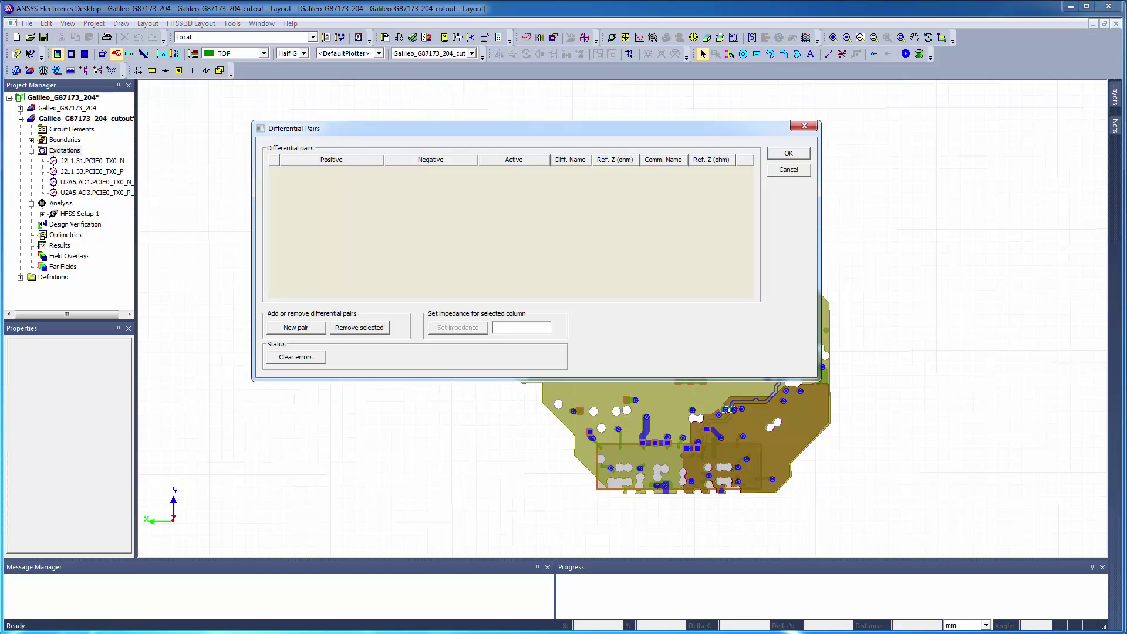
click(285, 330)
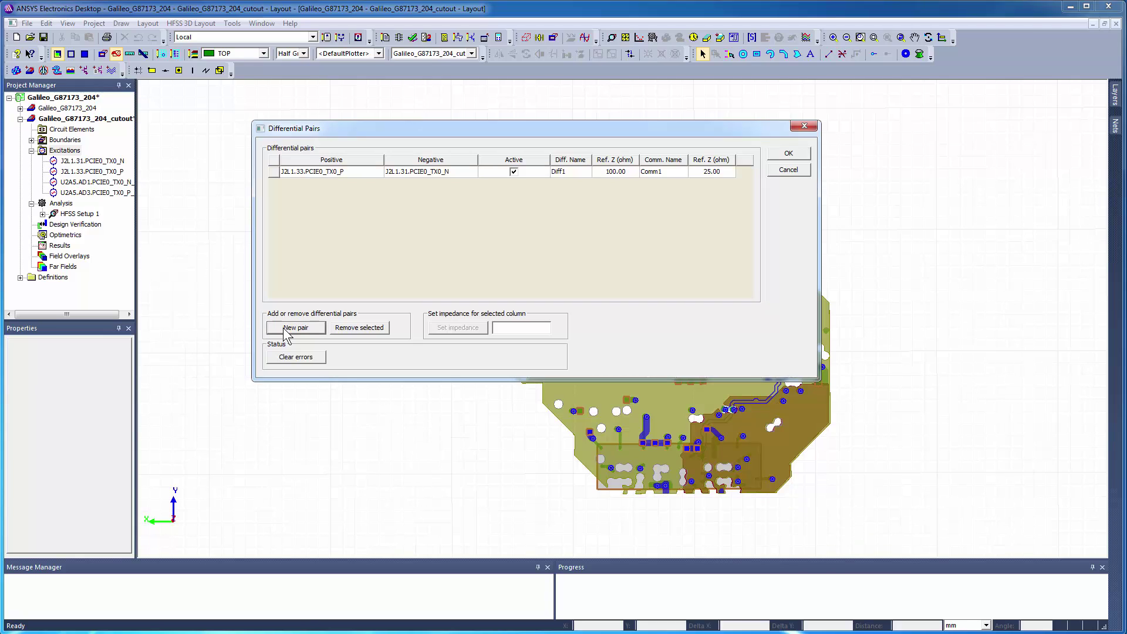
click(286, 330)
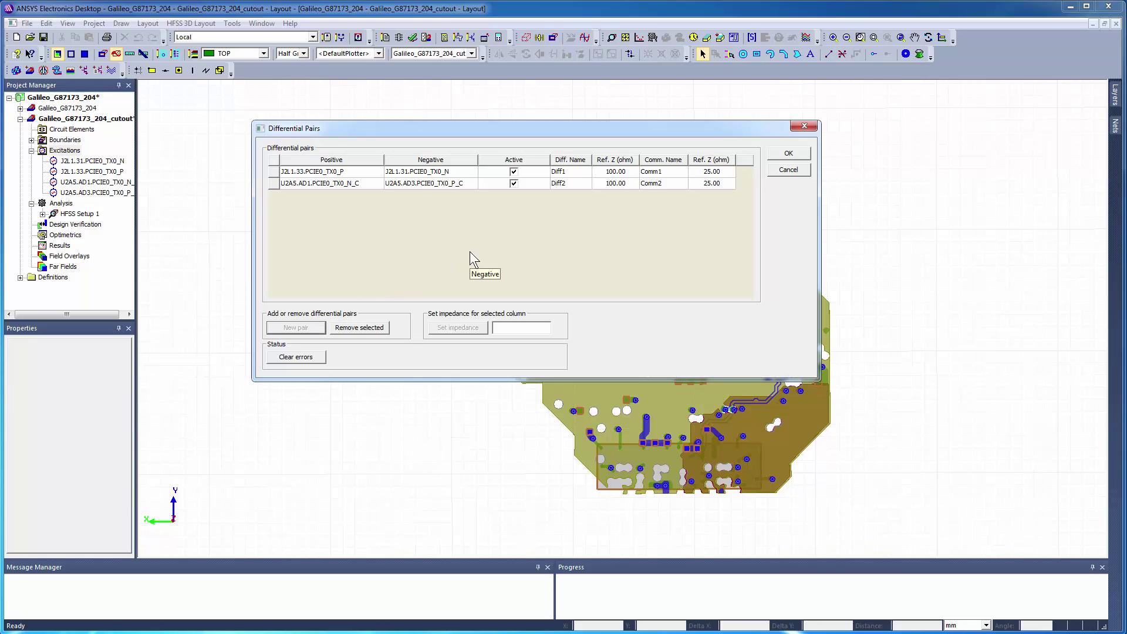
click(788, 153)
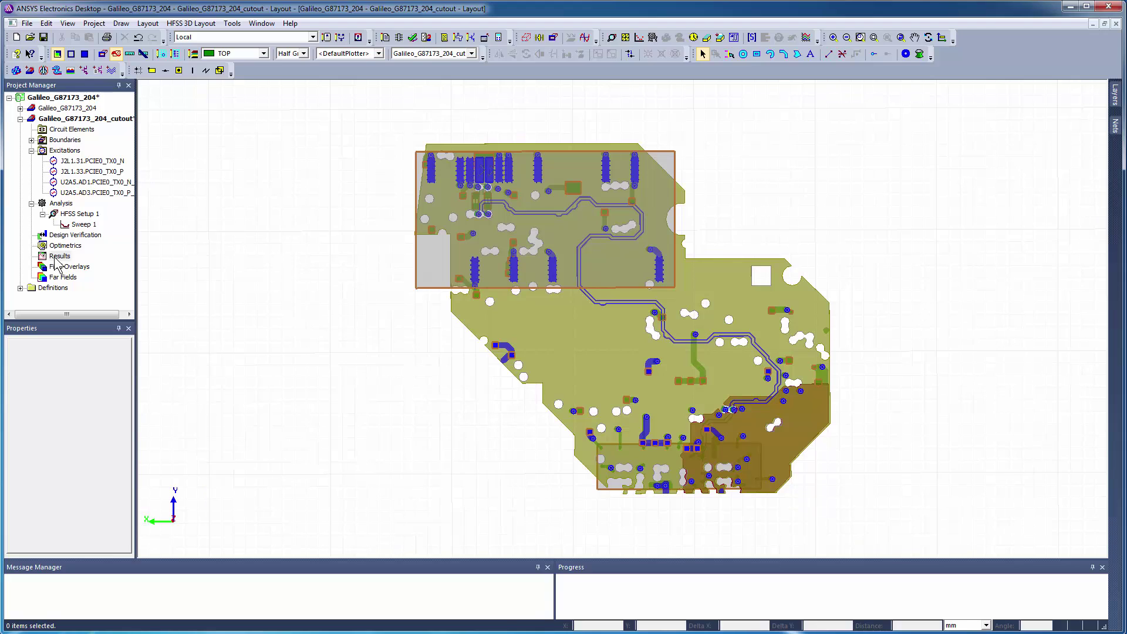
- Create XY Plot 1 showing dB(S(Diff1,Diff1)) and dB(S(Diff2,Diff1)) versus frequency for Sweep 1
right_click(58, 257)
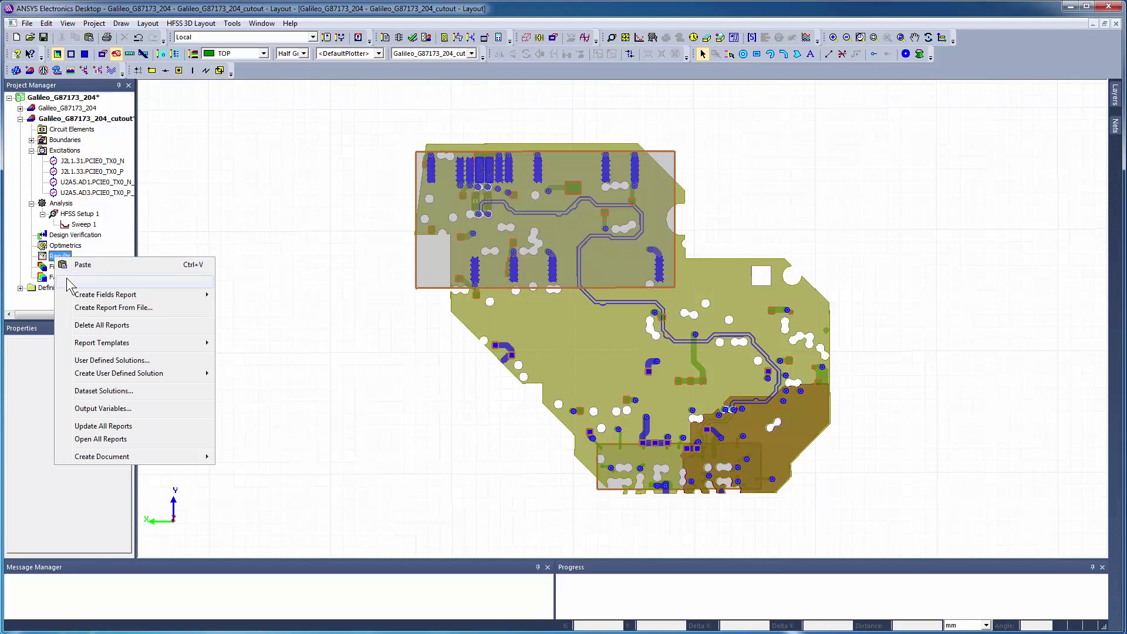
mouse_move(147, 283)
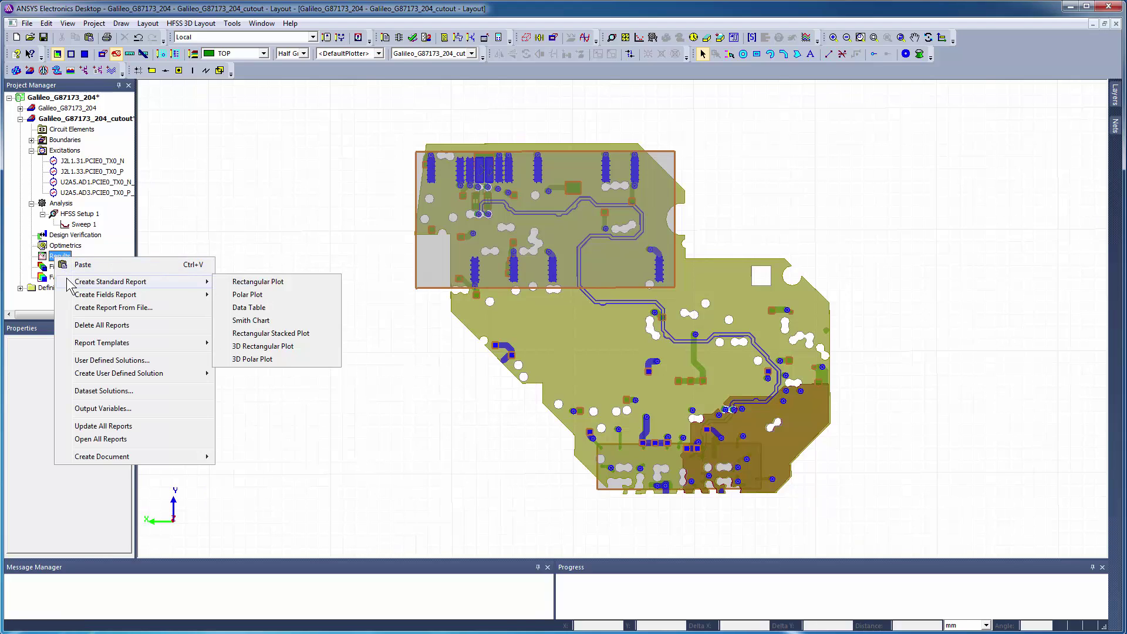
click(302, 282)
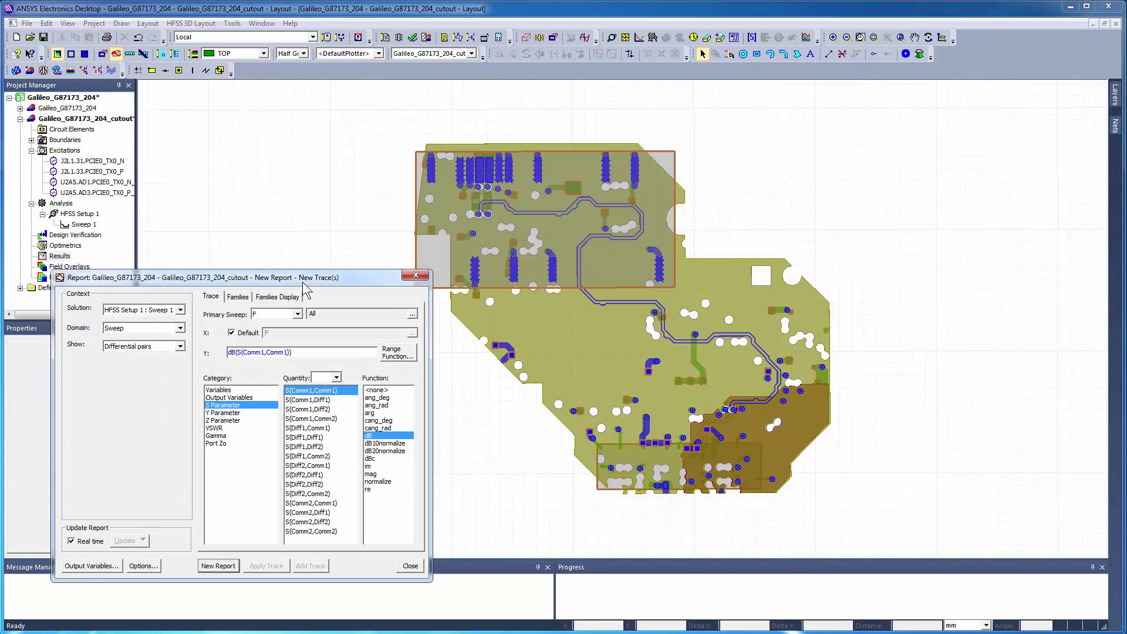
click(311, 438)
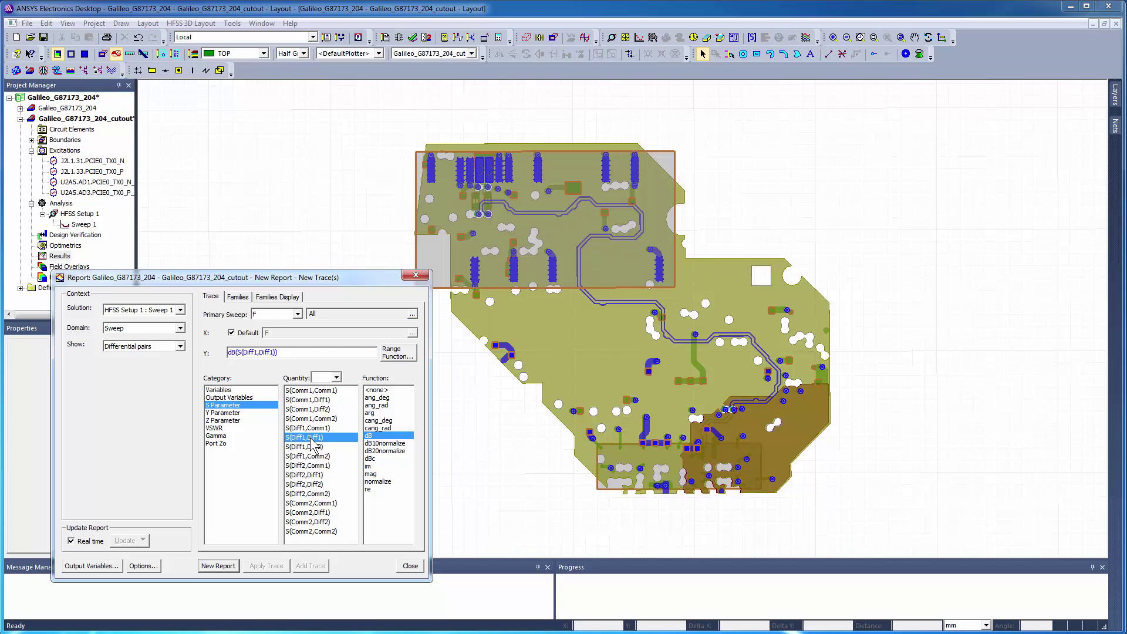
ctrl+click(313, 475)
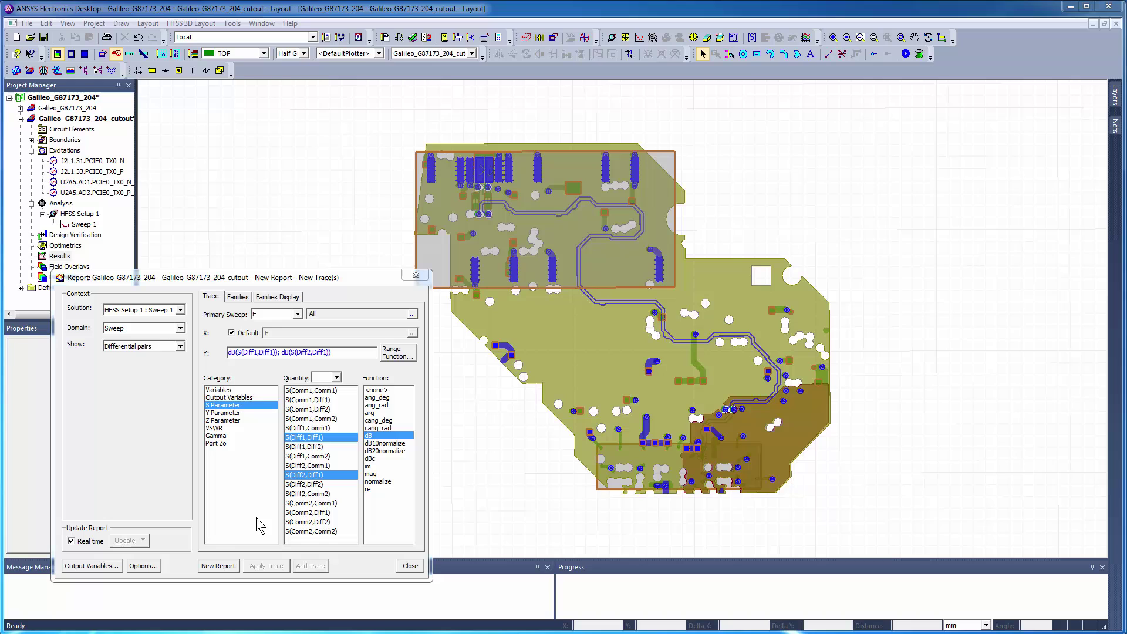
click(218, 567)
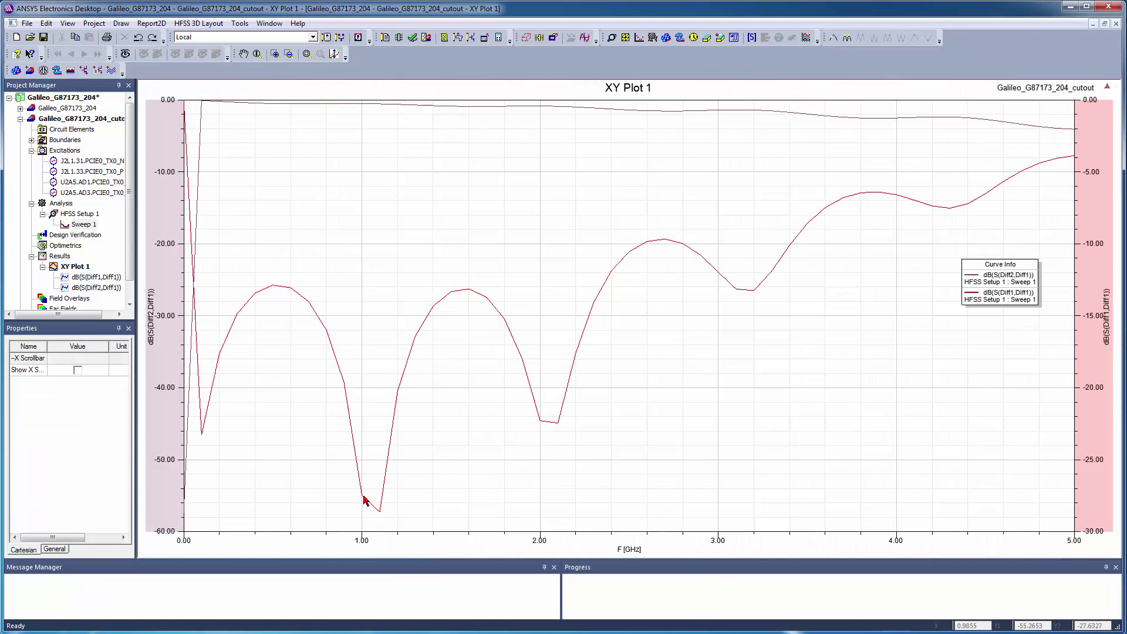
- Place marker m1 on the dB(S(Diff1,Diff1)) curve at its 1 GHz dip
click(363, 500)
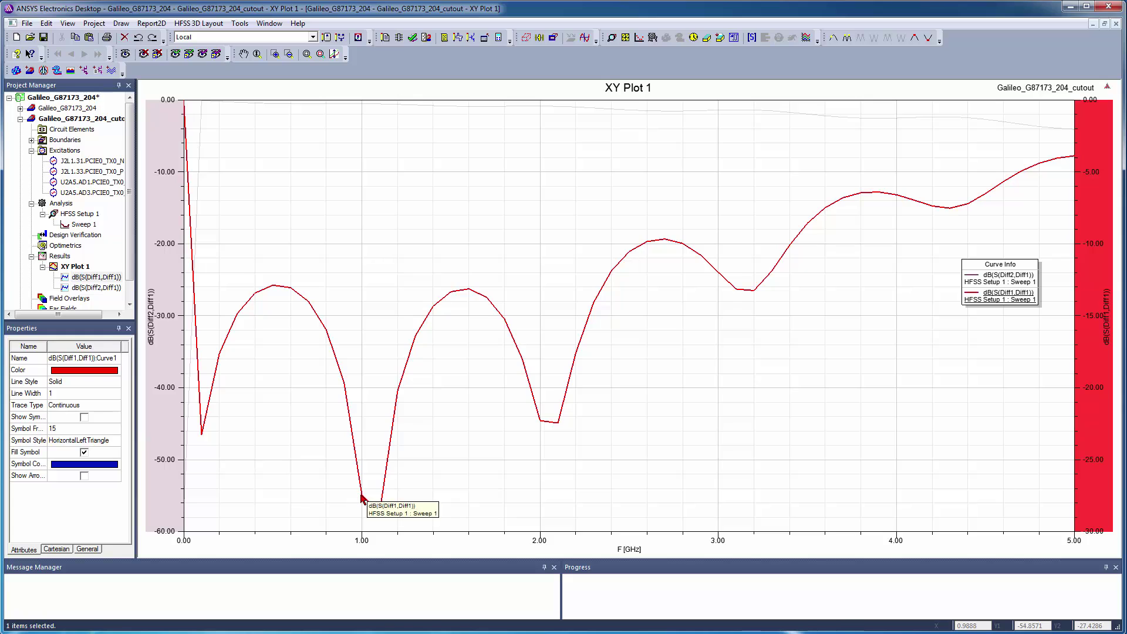
right_click(362, 497)
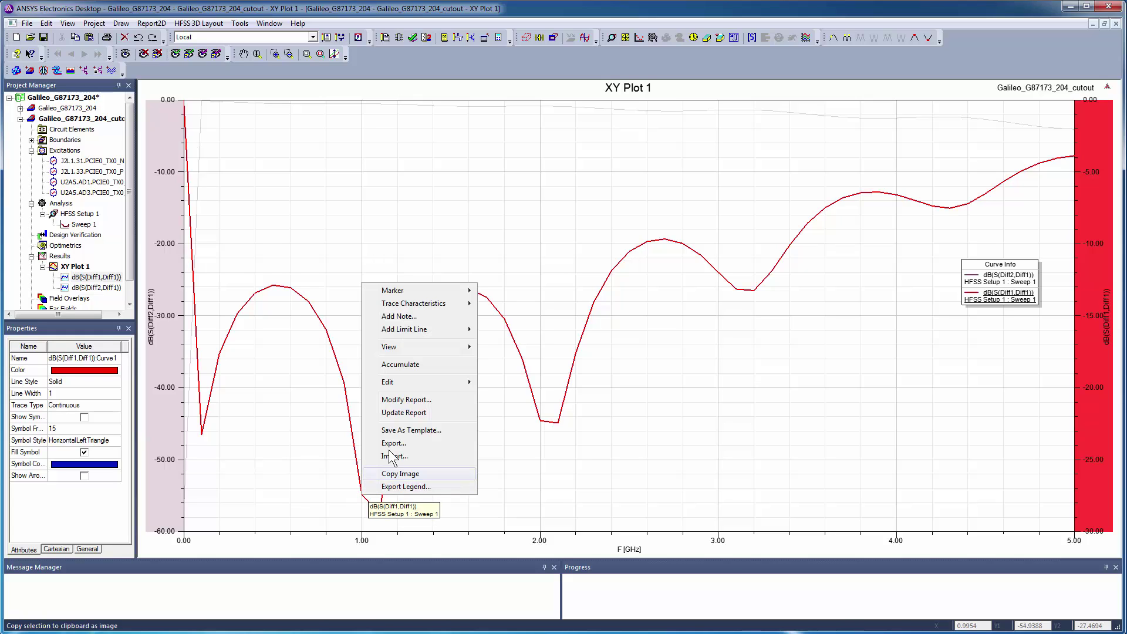
mouse_move(414, 292)
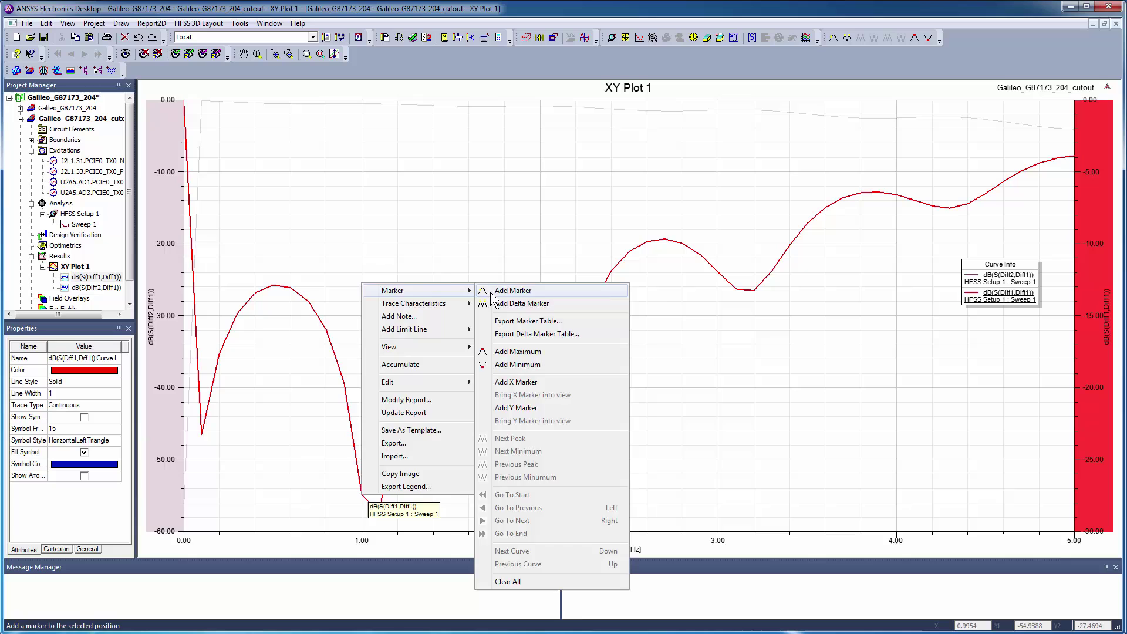
click(511, 290)
click(361, 492)
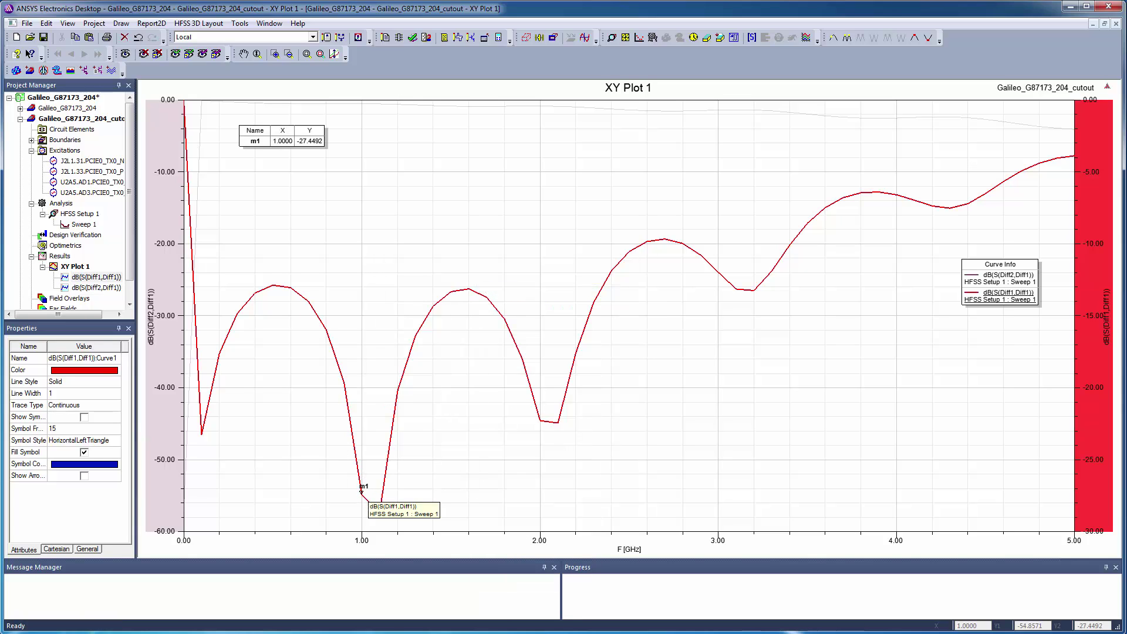
- Add an X marker line and move it to 2.71 GHz
right_click(317, 313)
mouse_move(352, 320)
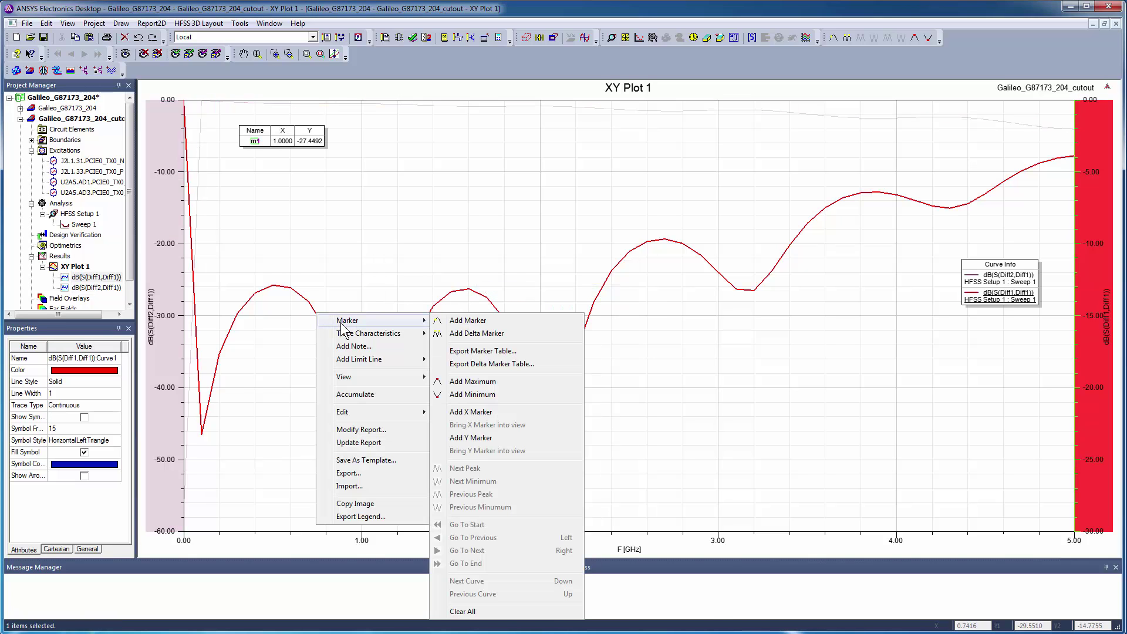
click(496, 413)
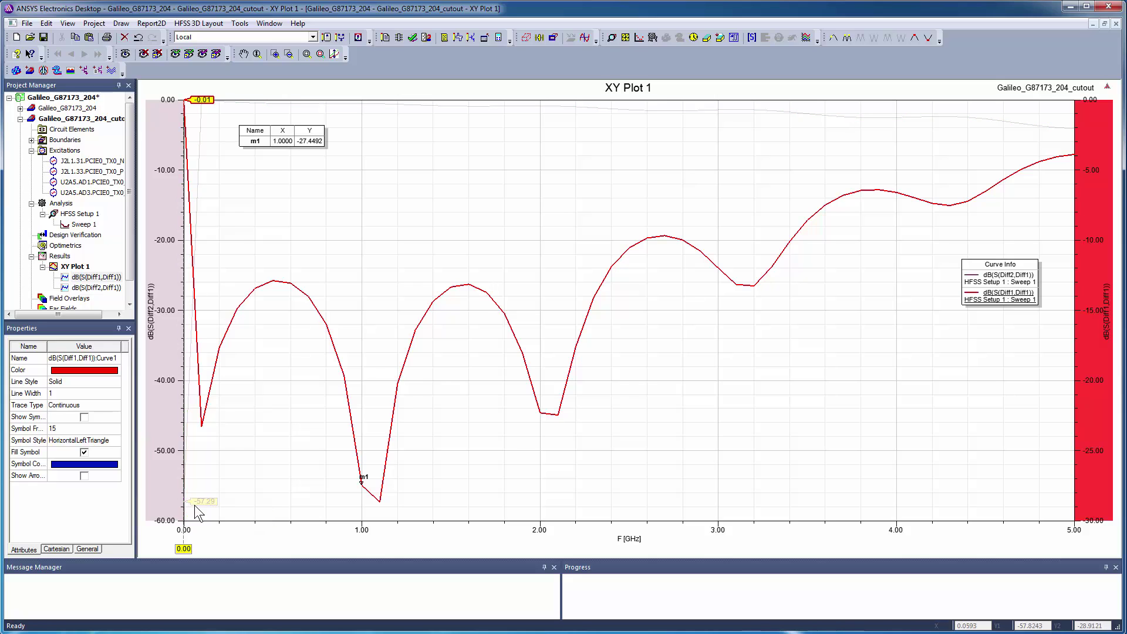
drag(184, 534, 665, 541)
- In a new rectangular report, define myVSWR as (1+mag(S(Diff1,Diff1)))/(1-mag(S(Diff1,Diff1)))
right_click(59, 256)
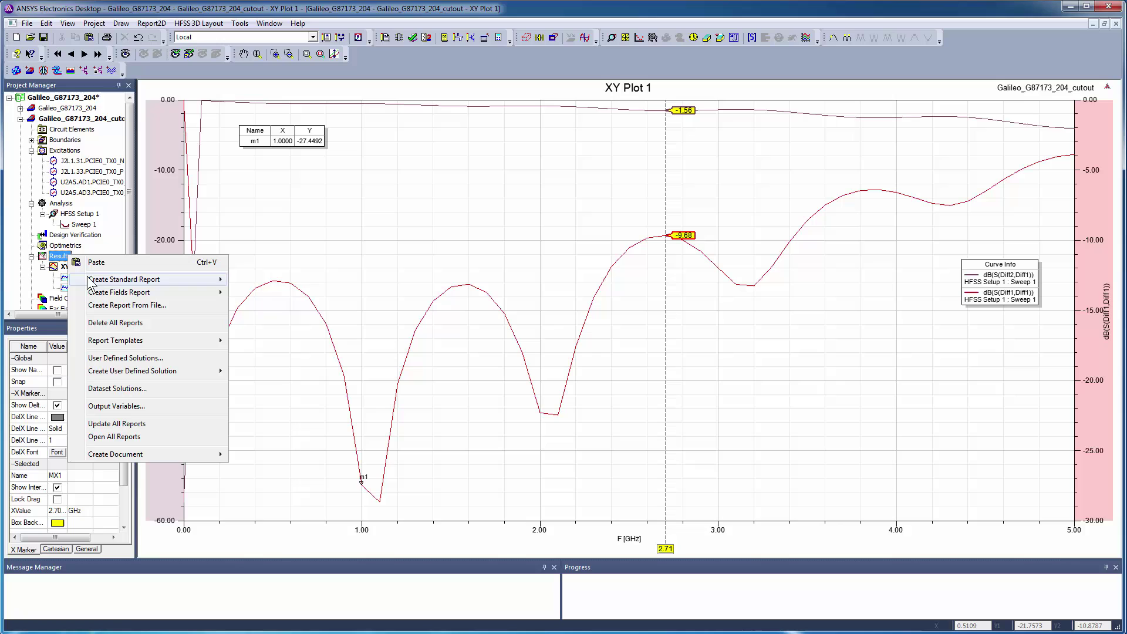
mouse_move(94, 280)
click(245, 279)
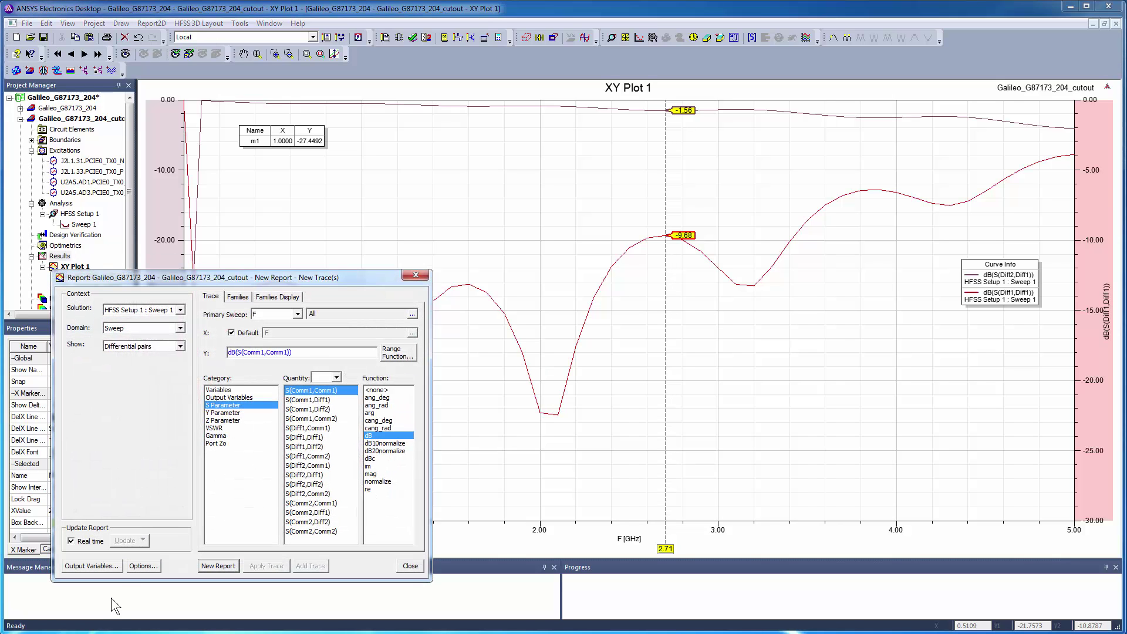
click(102, 565)
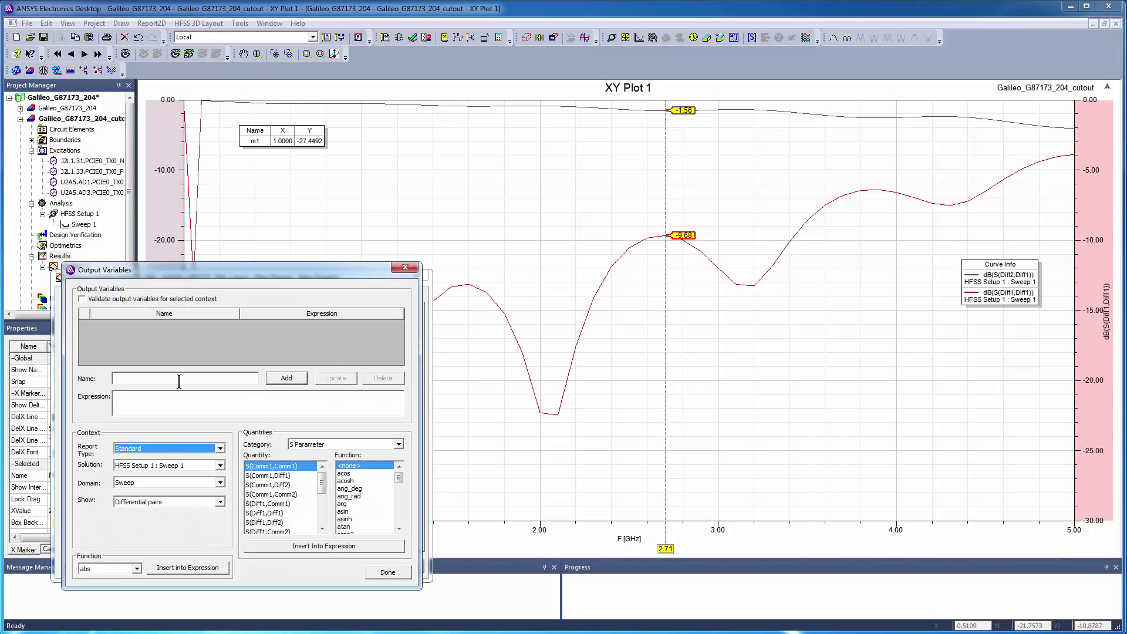
click(179, 379)
text(myVSWR)
click(187, 398)
text((1+mag(S(Diff1,Diff1)))/()
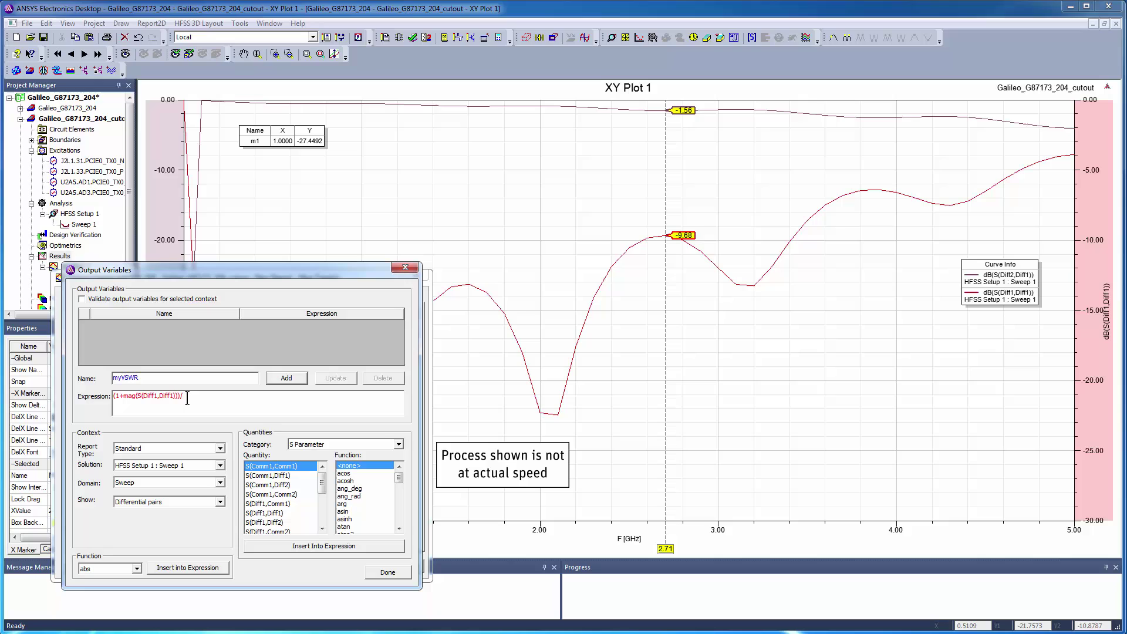
text(1-mag(S(Diff1,Diff1))))
click(294, 381)
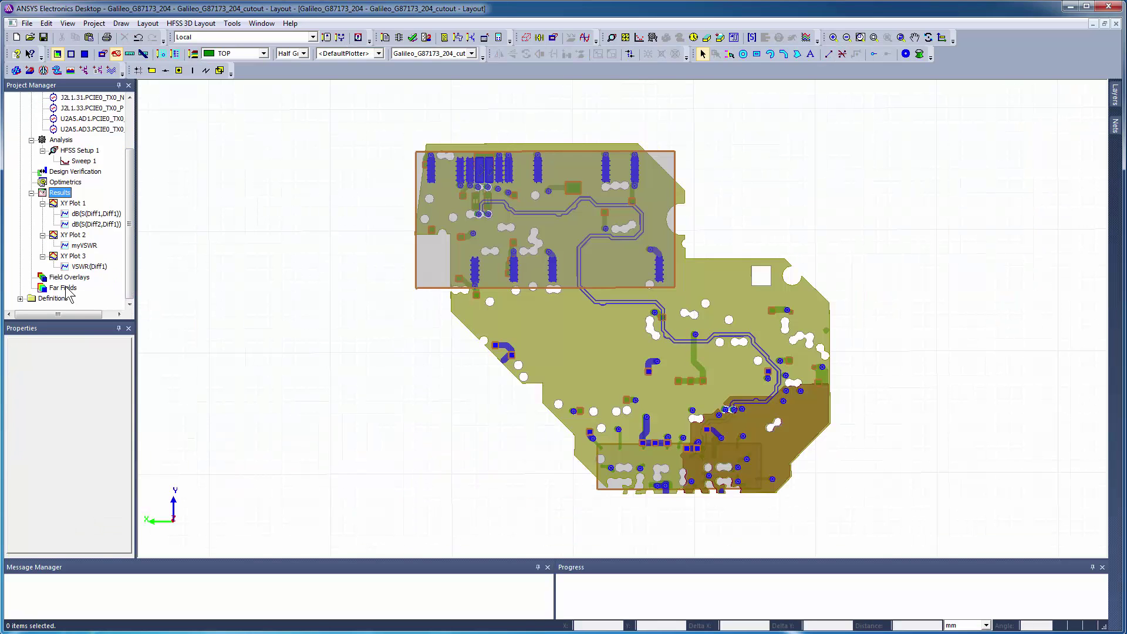
- Create a mesh plot limited to the PCIE0_TX0_N and PCIE0_TX0_P nets on TOP, BOTTOM and no-layer
click(68, 278)
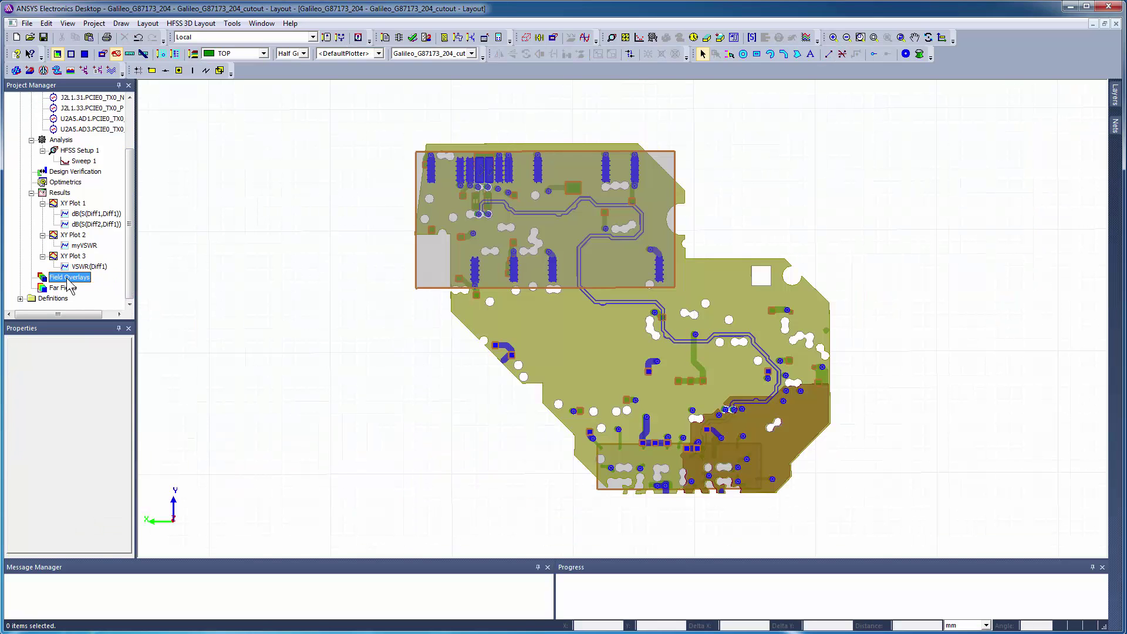
right_click(69, 281)
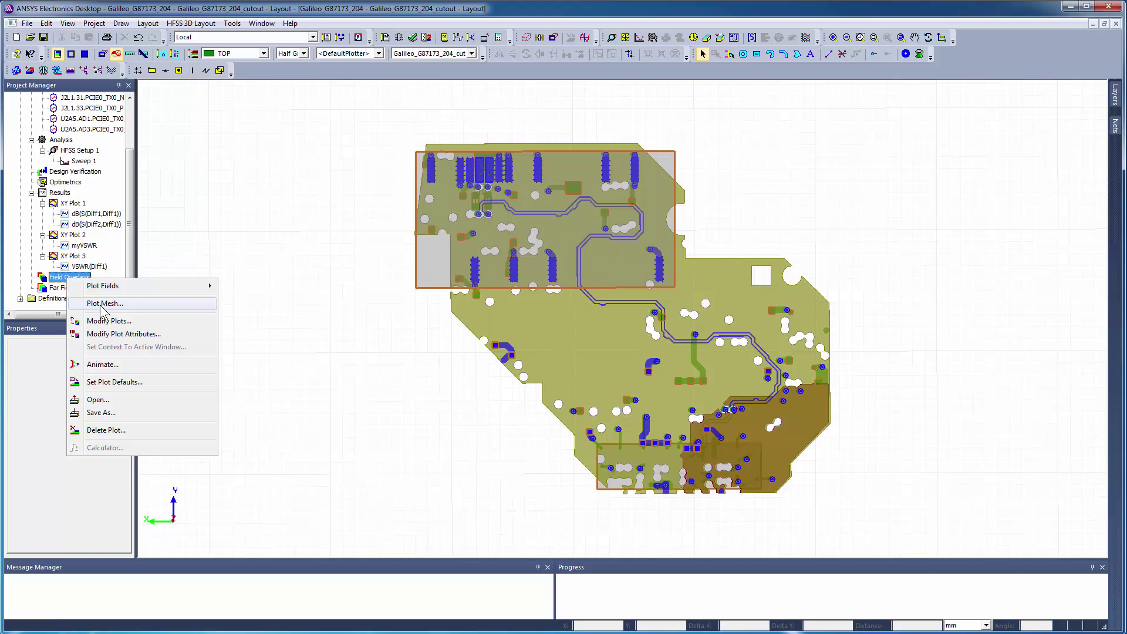
click(102, 304)
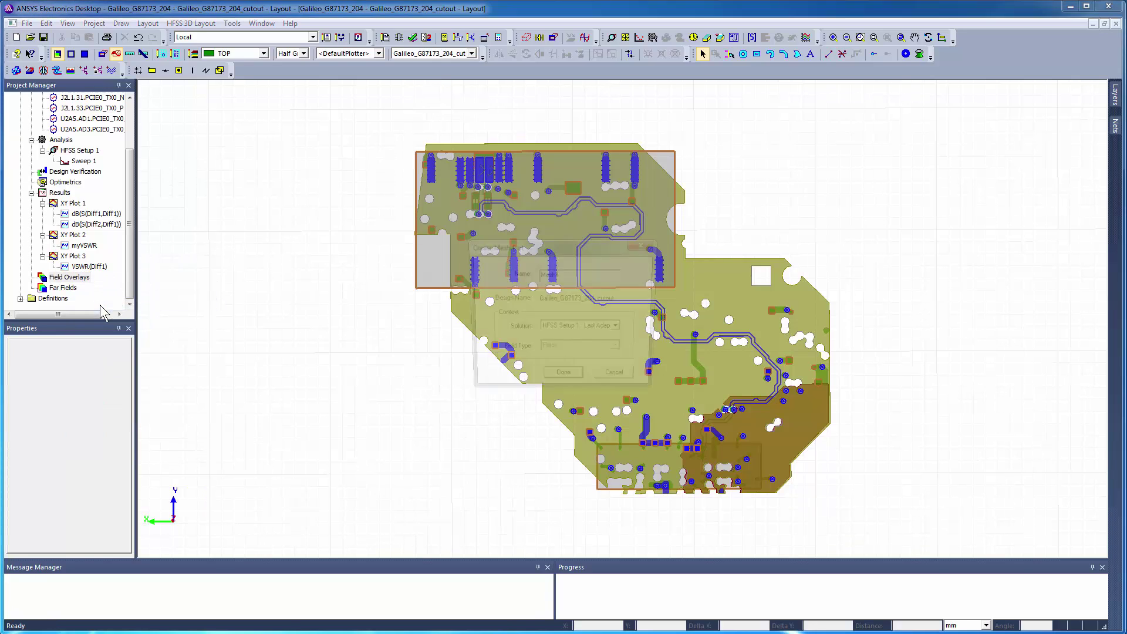
click(563, 380)
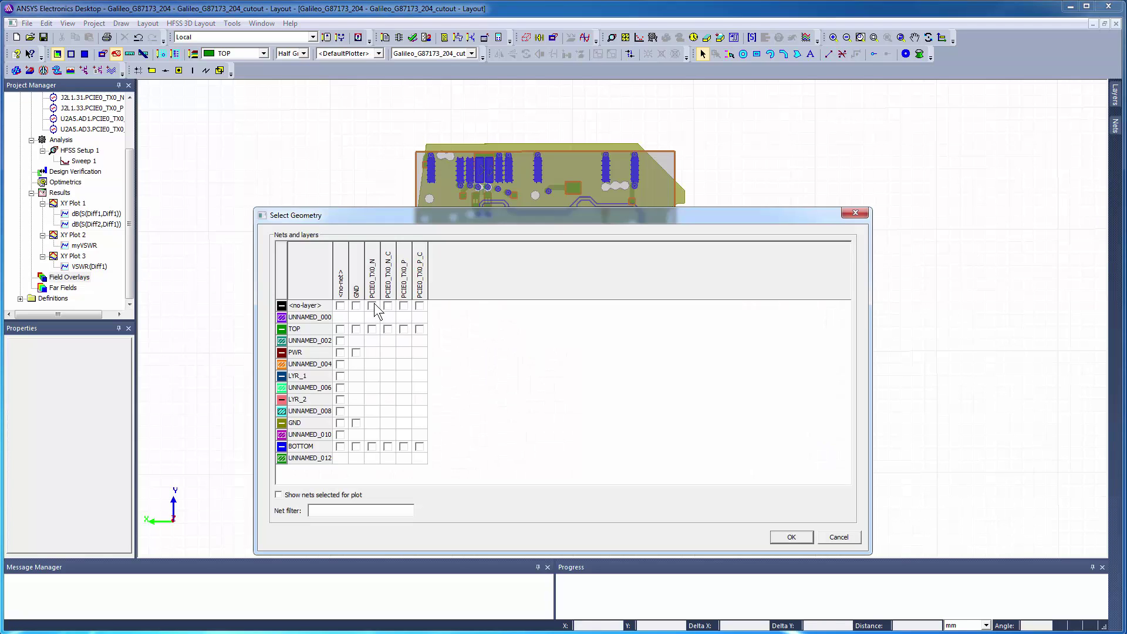
click(372, 306)
click(404, 294)
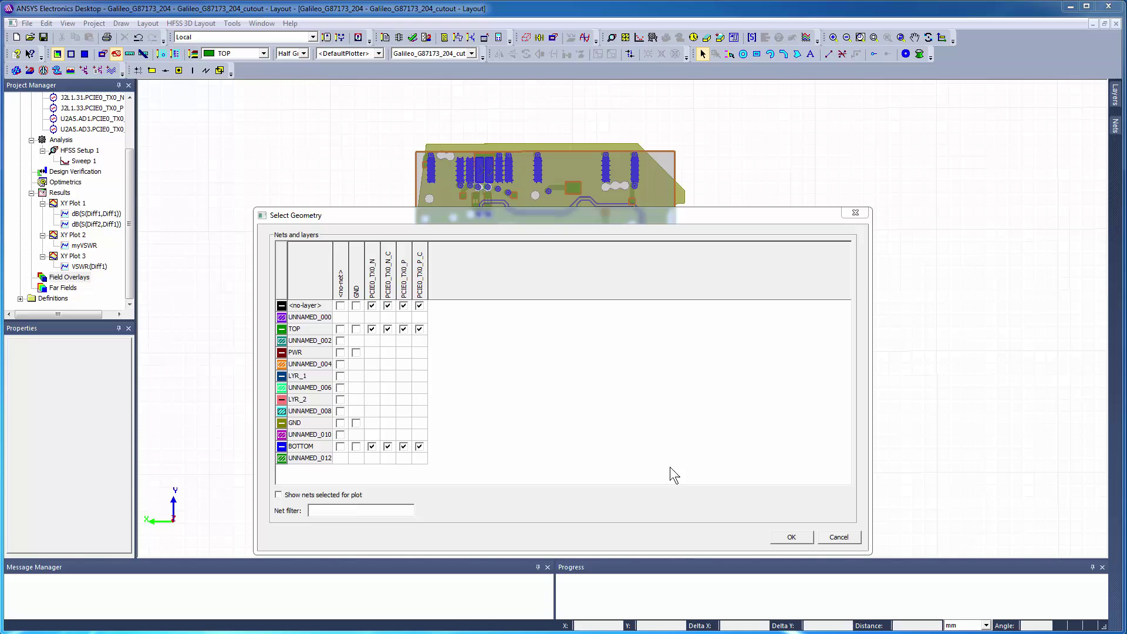
click(784, 536)
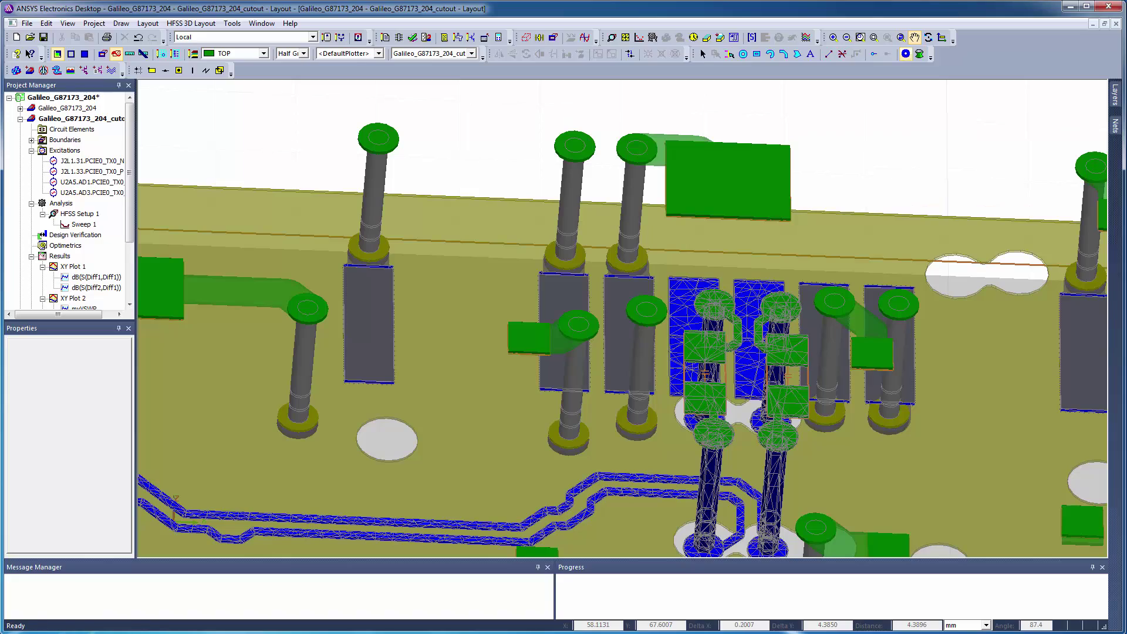
- Switch to a top-down board view and zoom in on the meshed differential-pair traces
click(901, 37)
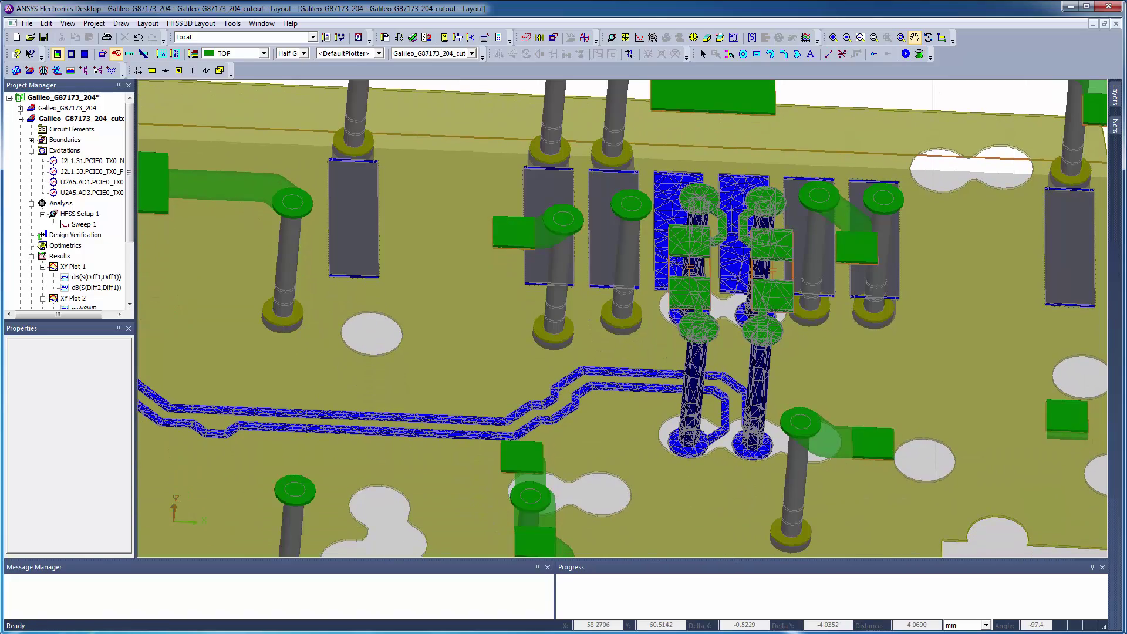
scroll(613, 326, up, 2)
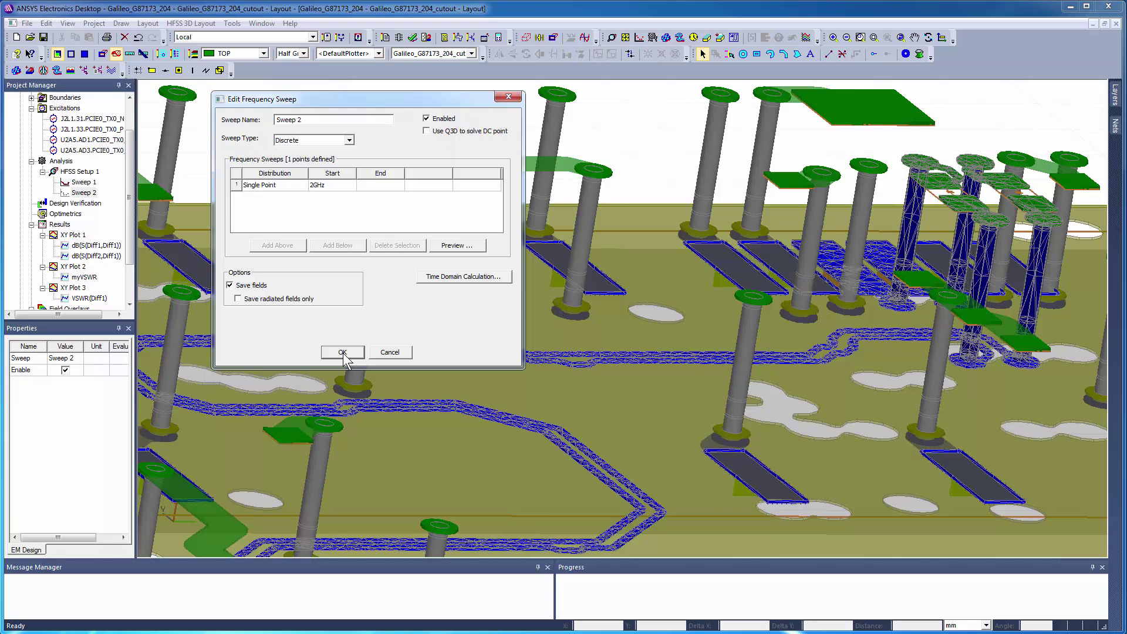
- Confirm Sweep 2 as a discrete single-point 2GHz sweep with fields saved
click(343, 353)
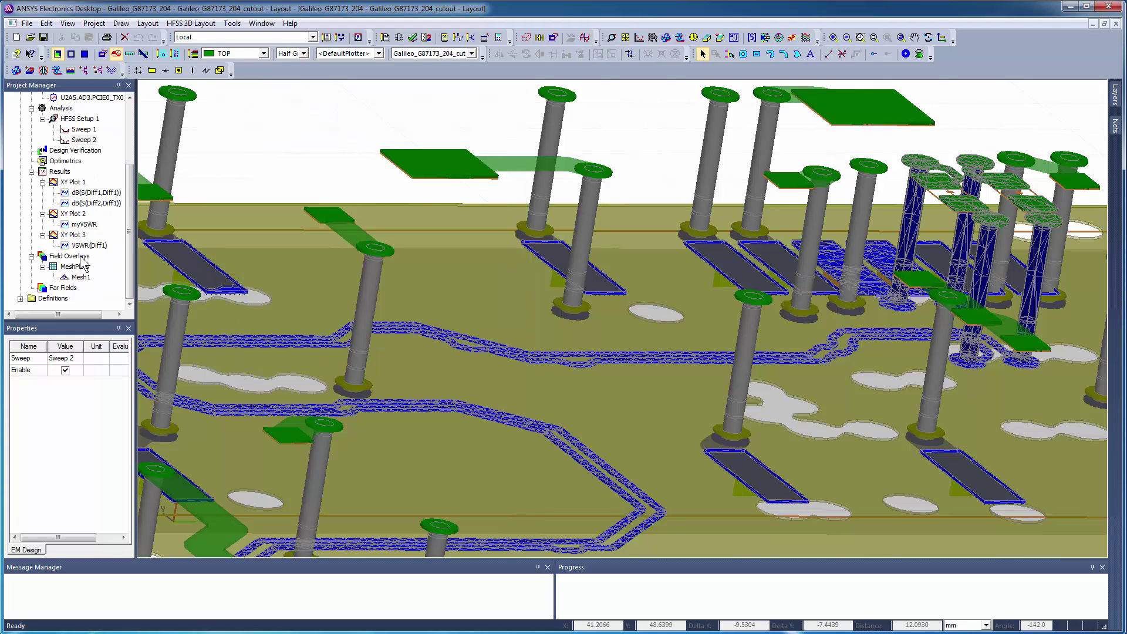
- Create a Mag_Jsurf field overlay from the Sweep 2 solution at 2GHz
click(82, 260)
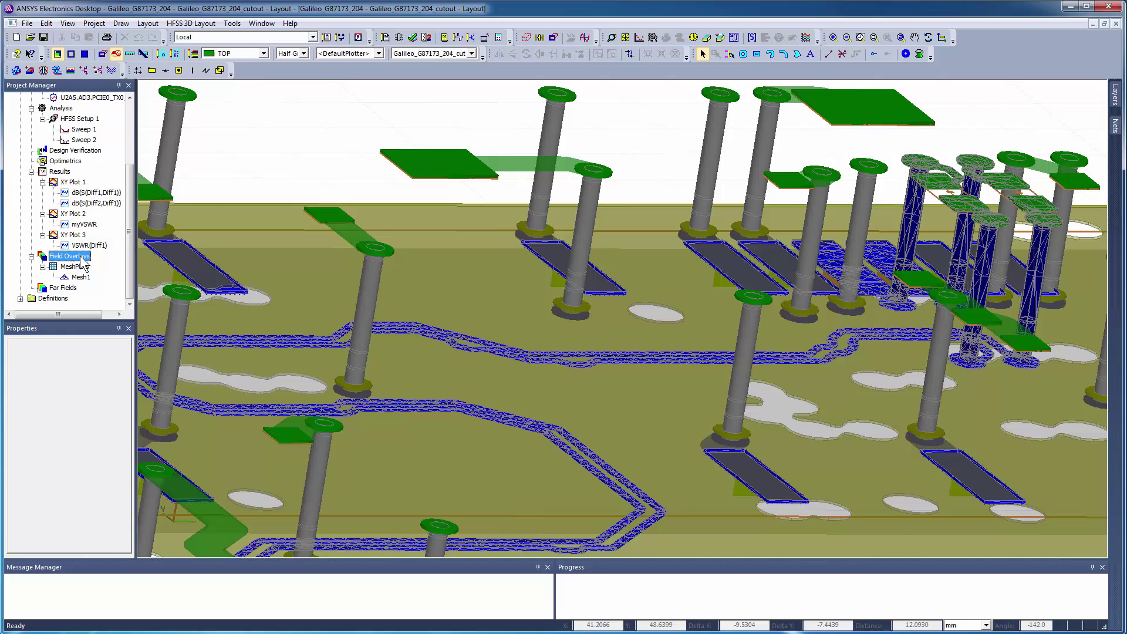
right_click(81, 260)
mouse_move(181, 262)
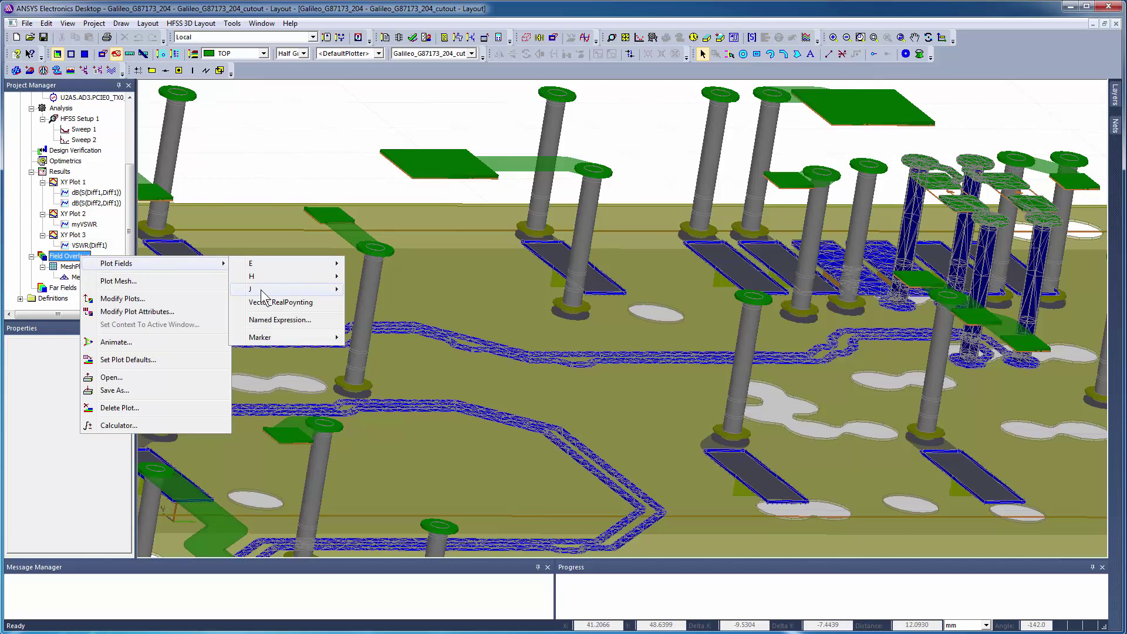
mouse_move(262, 290)
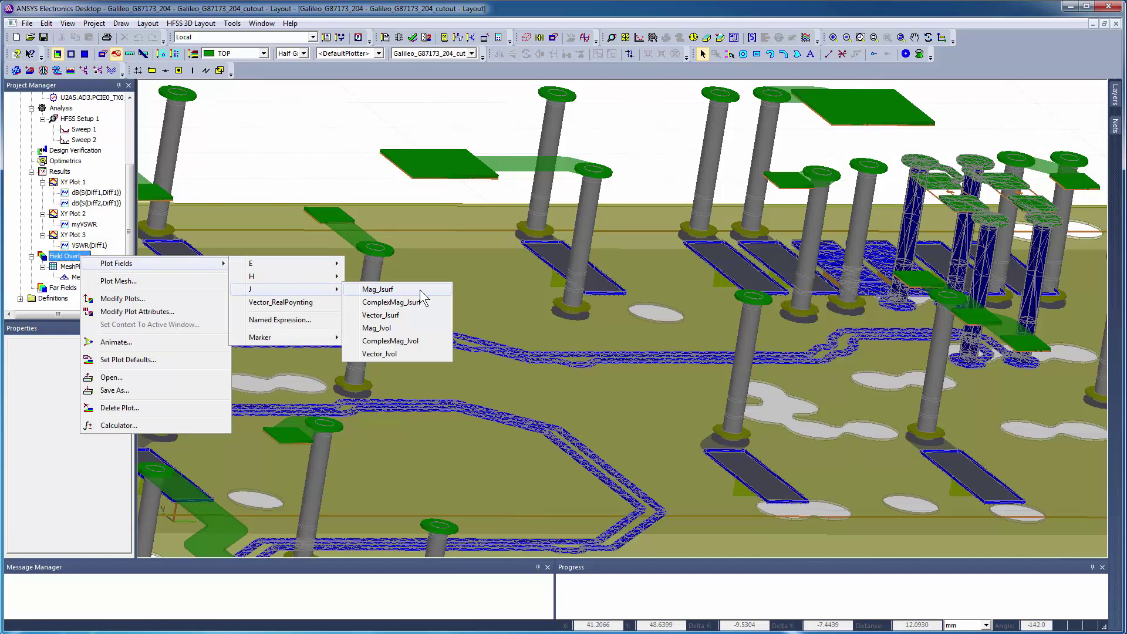
click(421, 290)
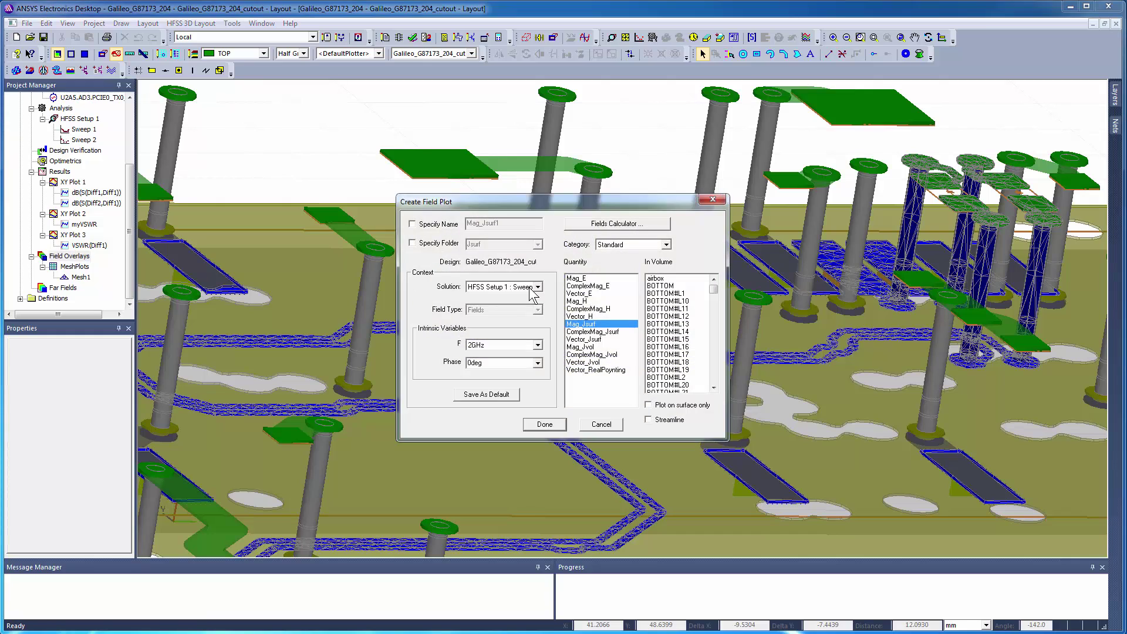
click(537, 286)
click(530, 298)
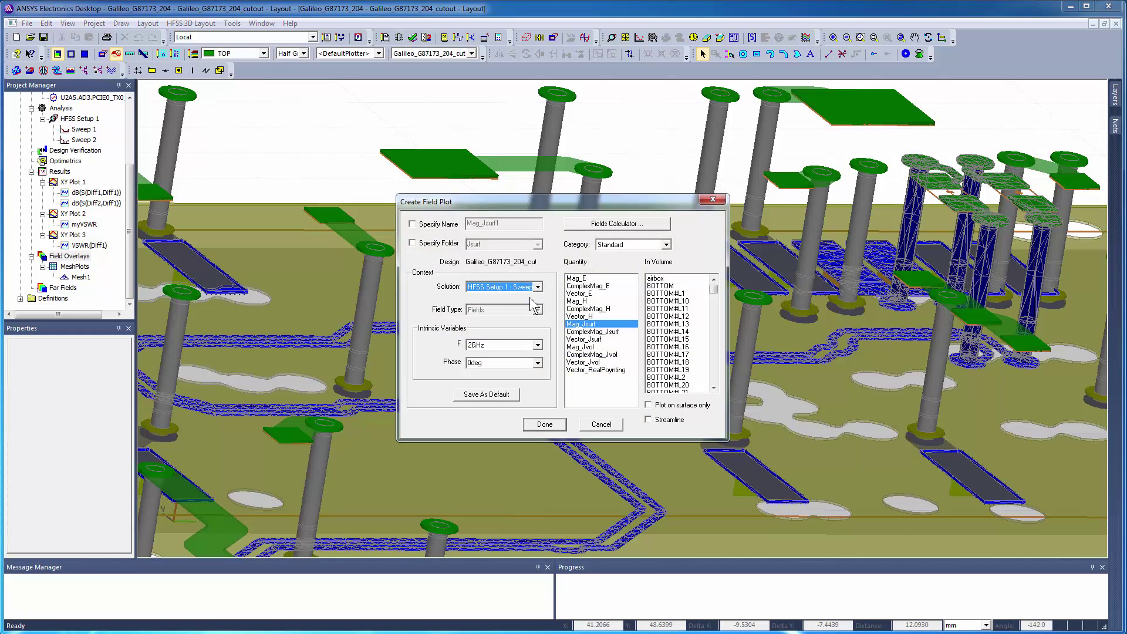
click(548, 424)
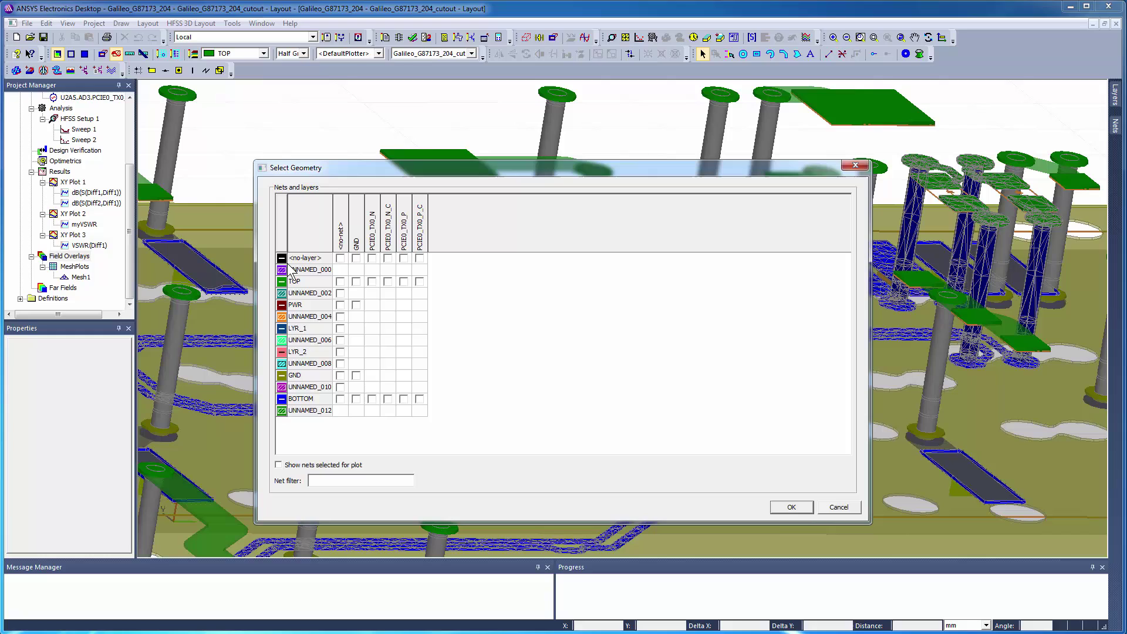
- Select all signal layers (TOP, PWR, LYR_1, LYR_2, GND, BOTTOM) with their nets
right_click(288, 272)
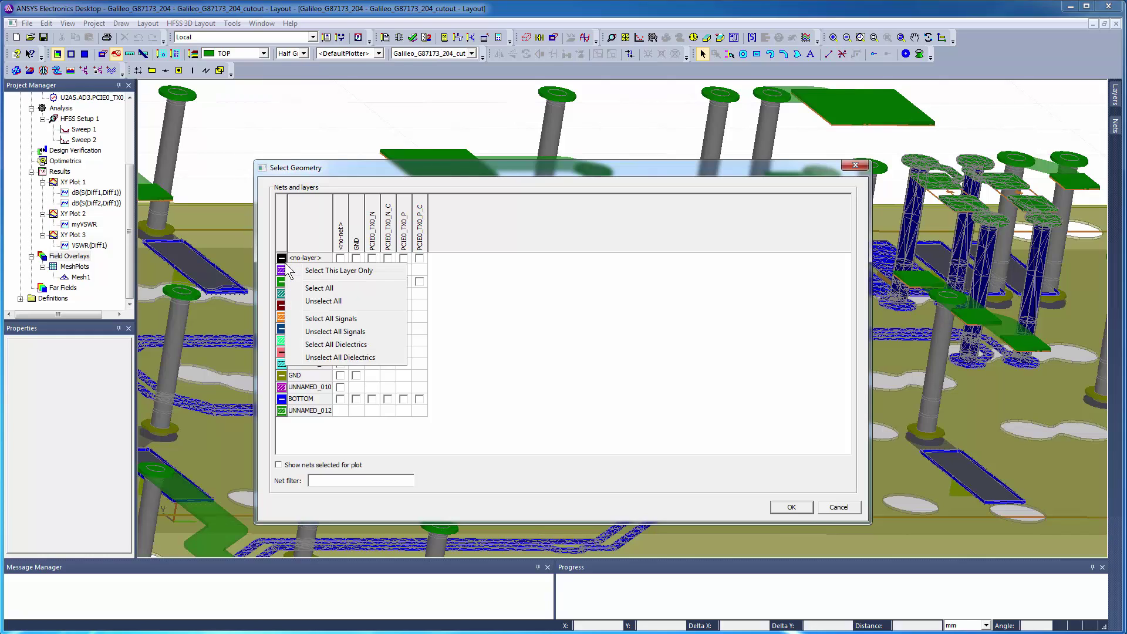
click(345, 320)
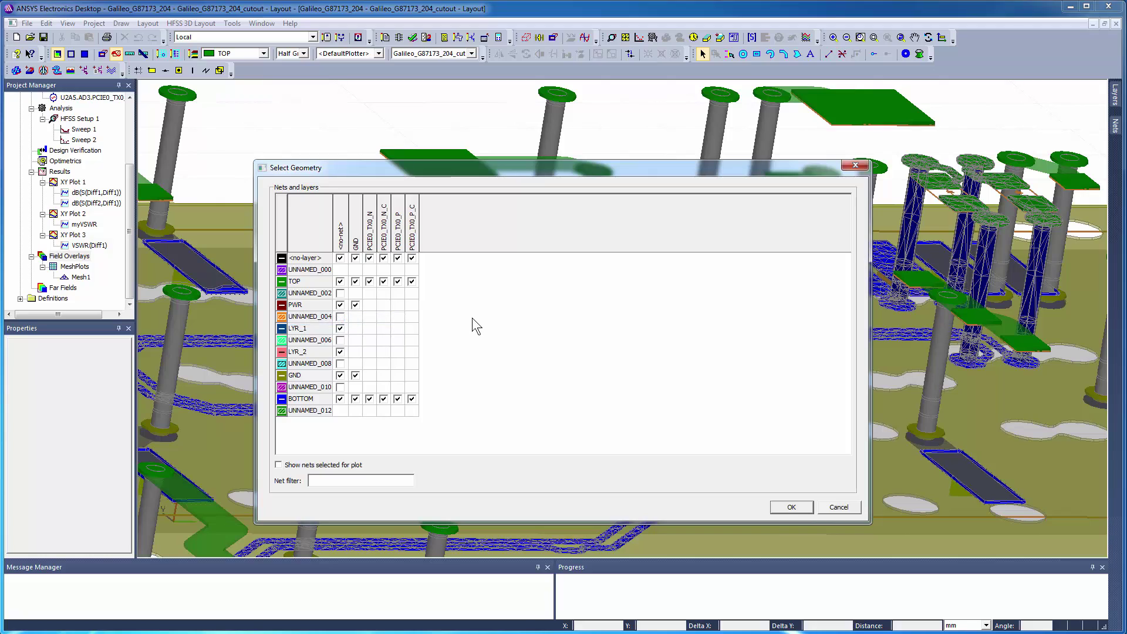
- Accept the layer selection so the Mag_Jsurf1 surface current renders with a Jsurf [A/m] legend
click(792, 507)
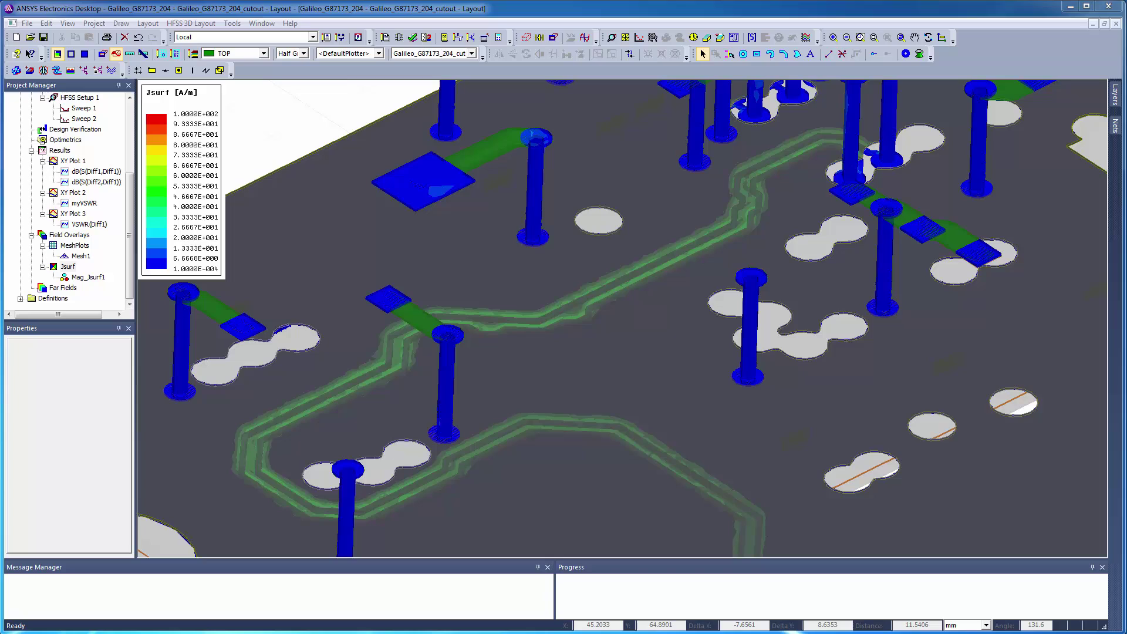